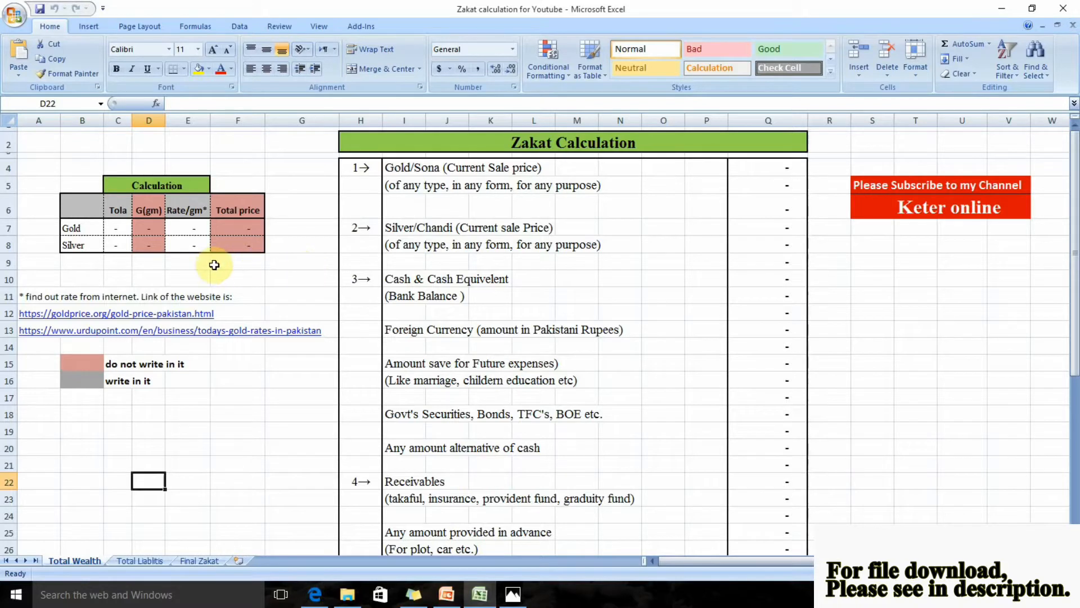
Enter 5 tola as the gold quantity in the Calculation table on the Total Wealth sheet
left_click(124, 228)
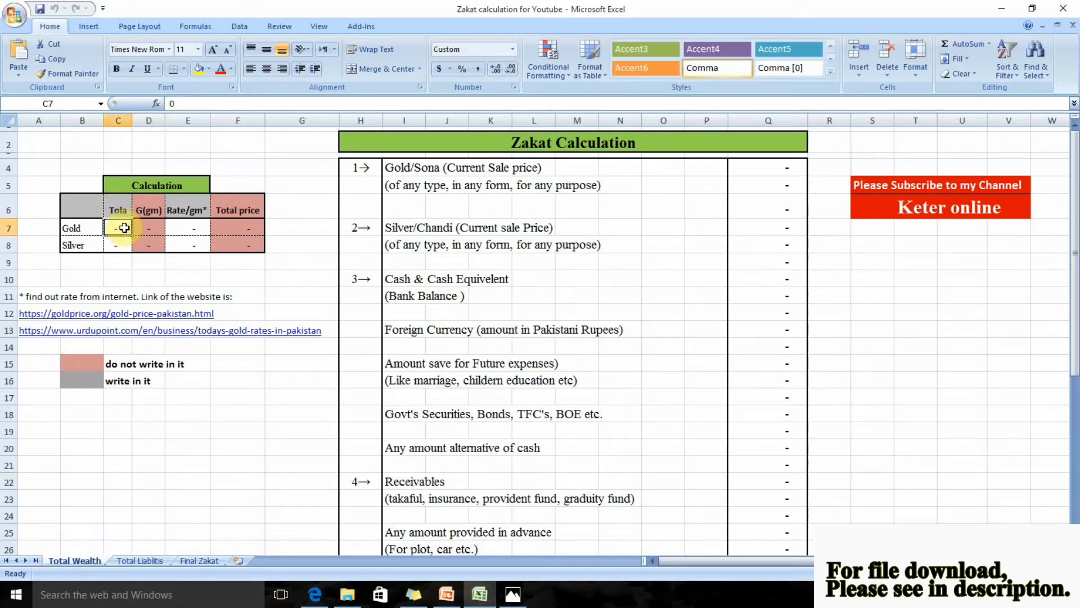
type("5")
key("Return")
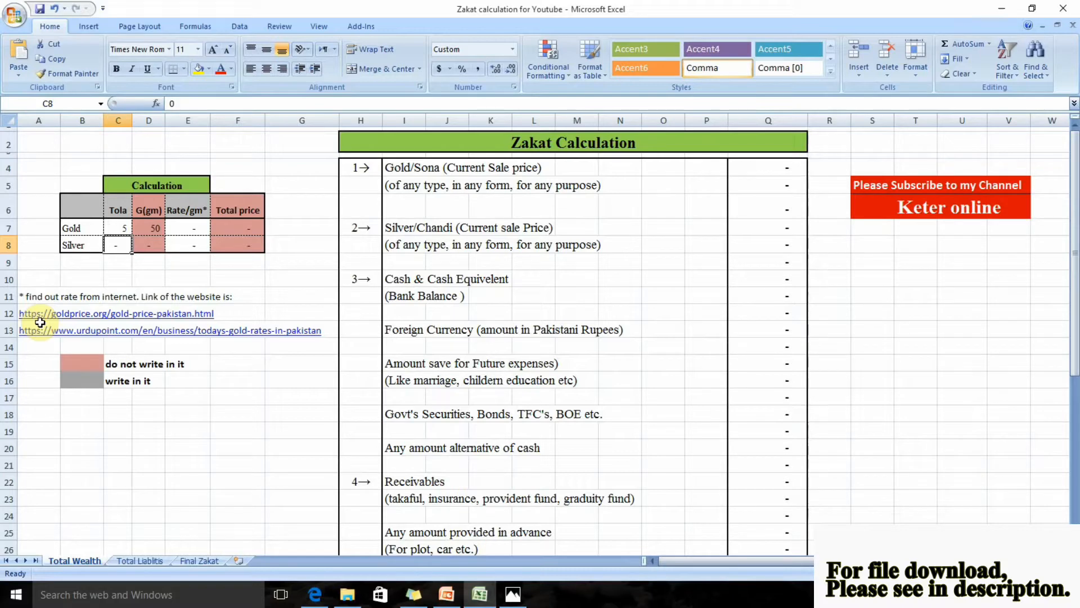
Check the gold price per gram in the Photos capture and set the gold rate per gram to 9,090 in the workbook
key("alt+Tab")
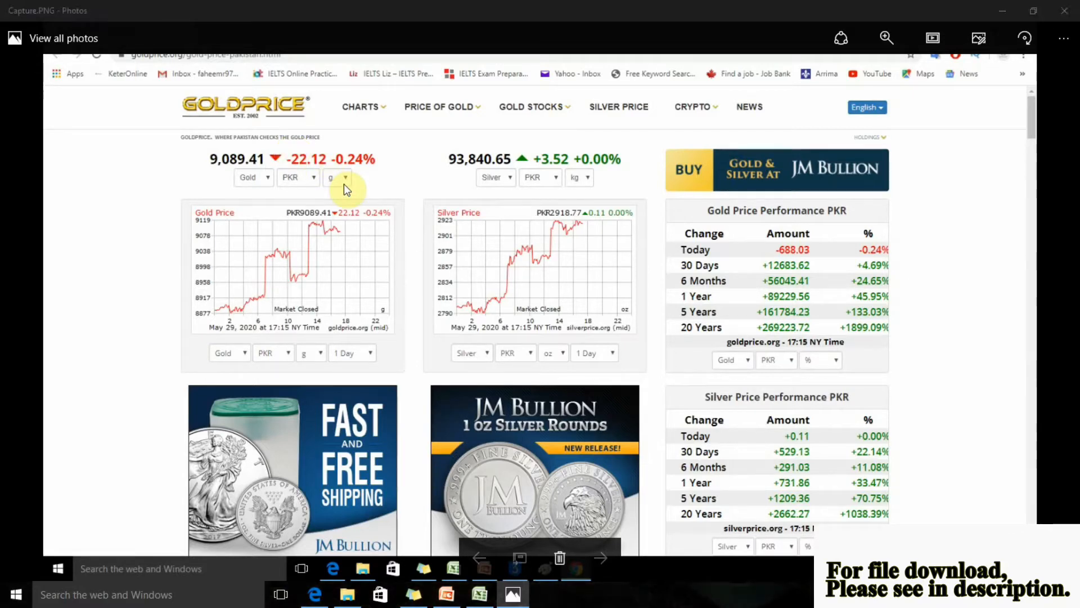
key("alt+Tab")
left_click(188, 230)
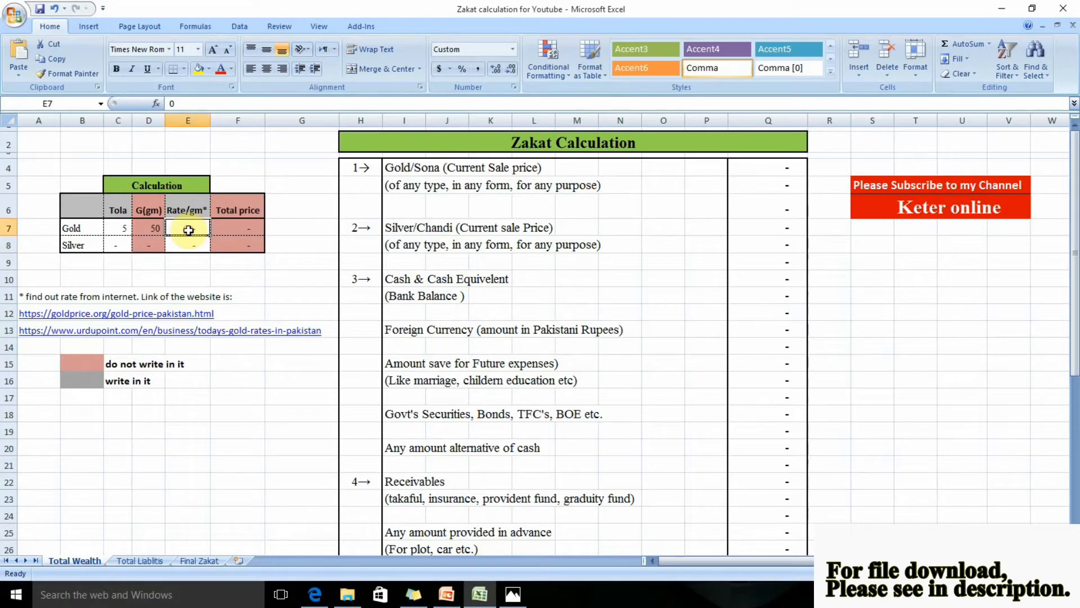
type("9,090")
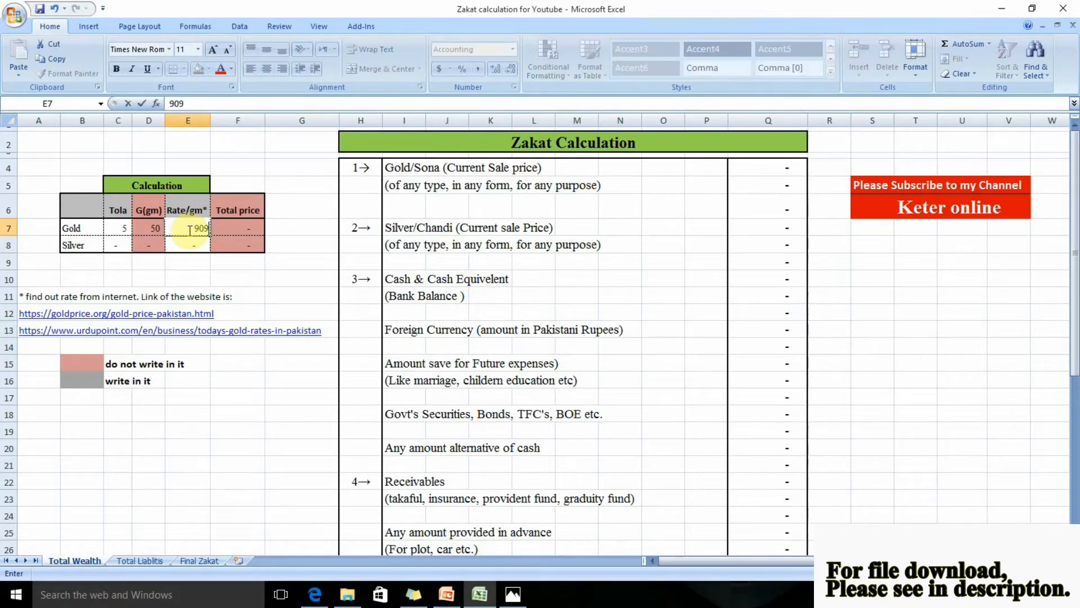
key("Return")
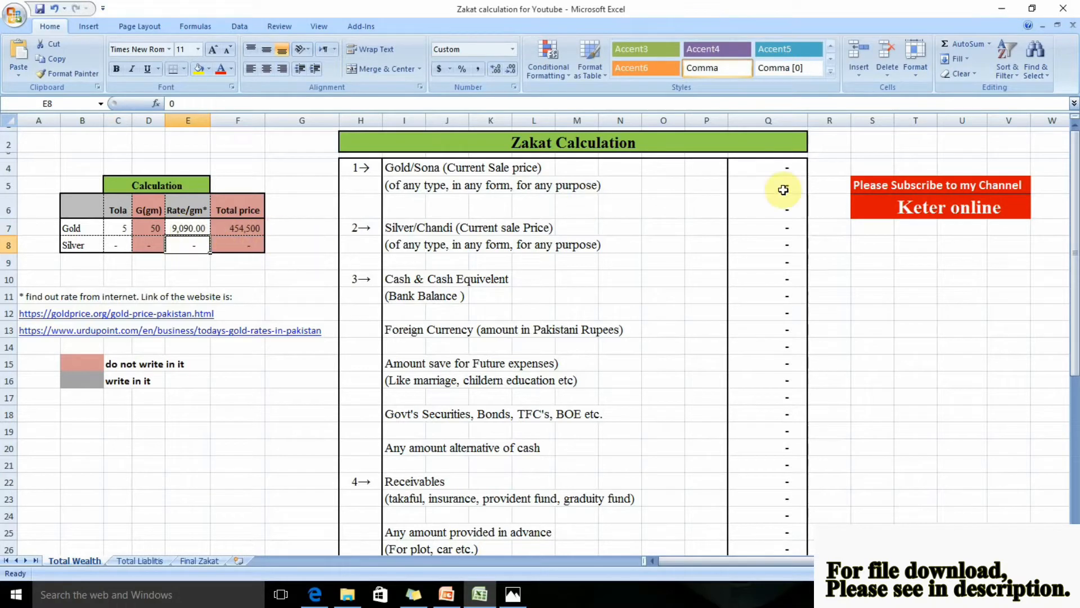
Enter 454,500 as the Gold/Sona current sale price in cell Q4 of the Zakat Calculation list
left_click(777, 168)
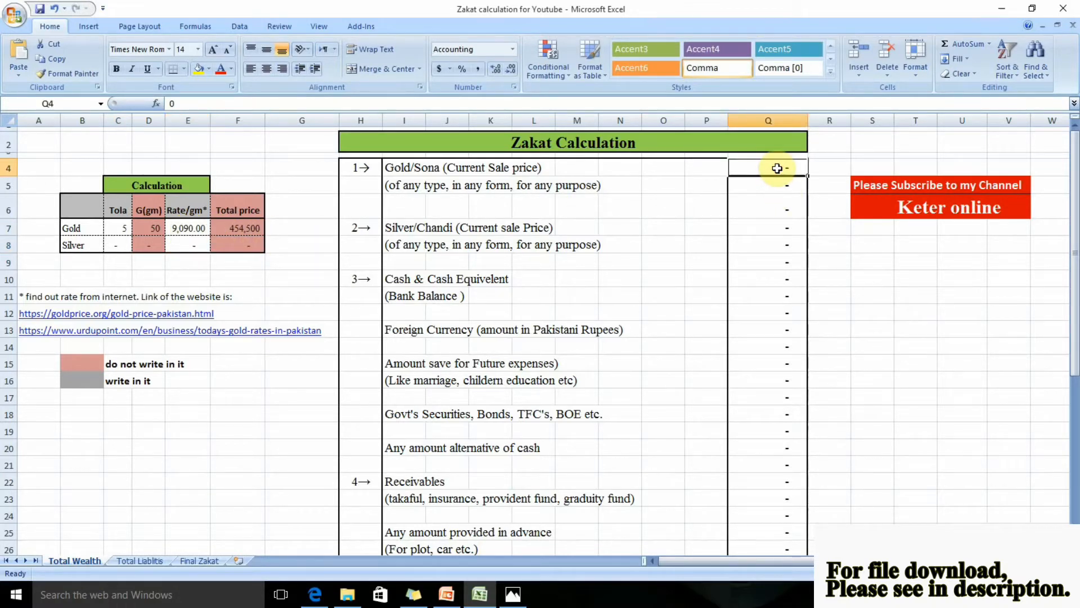
type("454")
type("5")
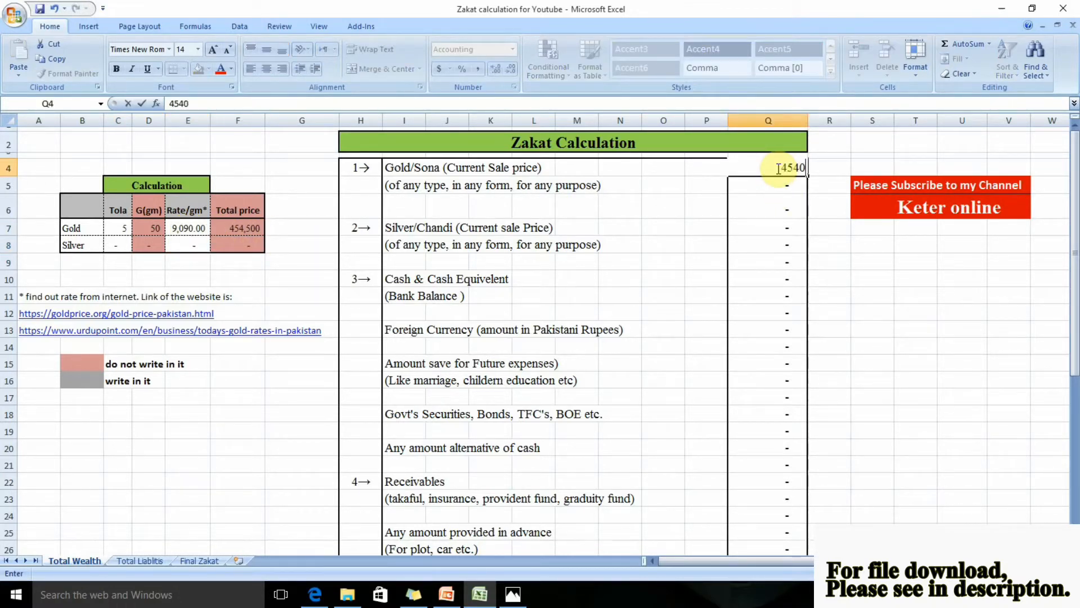
key("BackSpace")
type("500")
key("Return")
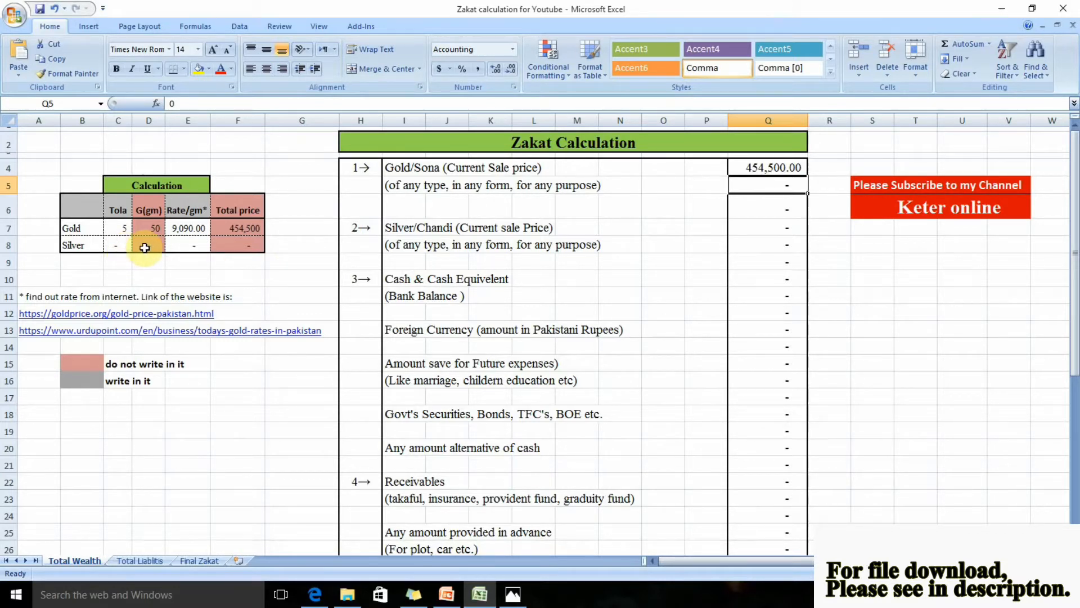
Enter 40 tola as the silver quantity in the Calculation table and inspect its conversion to grams
left_click(111, 244)
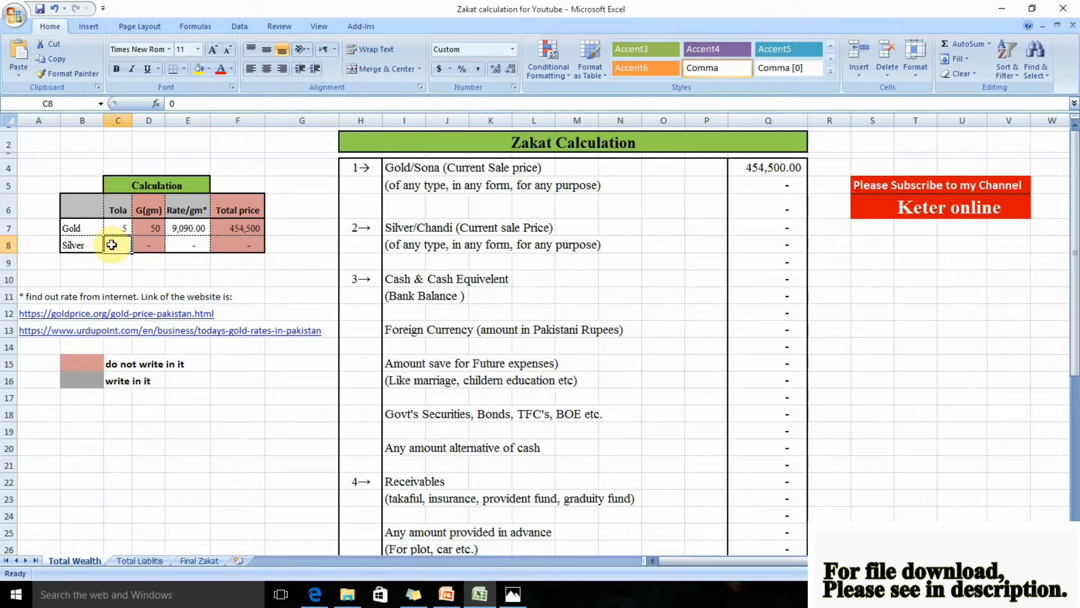
type("40")
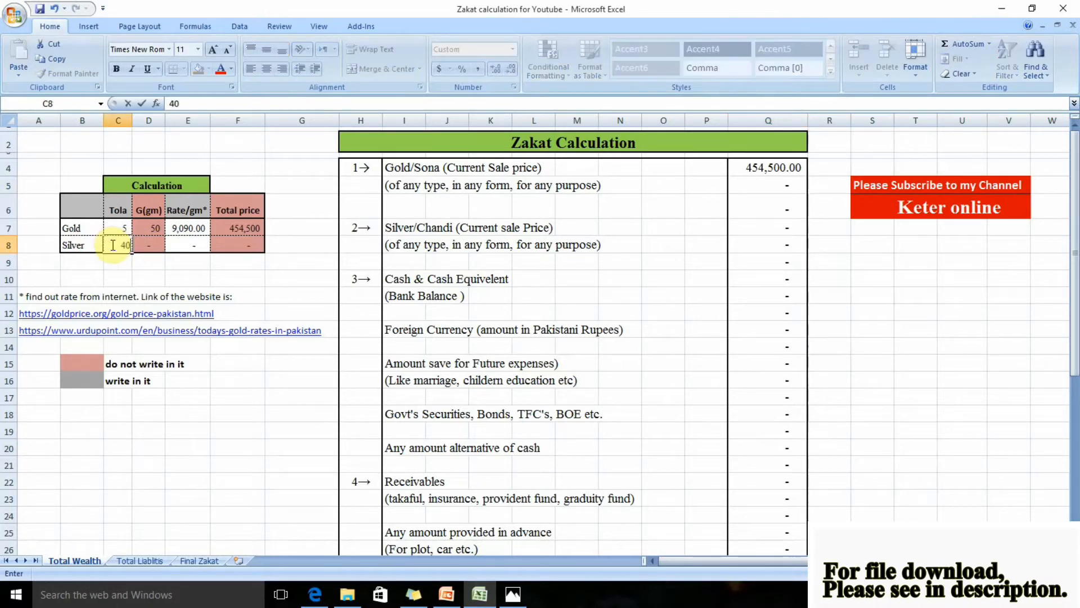
key("Return")
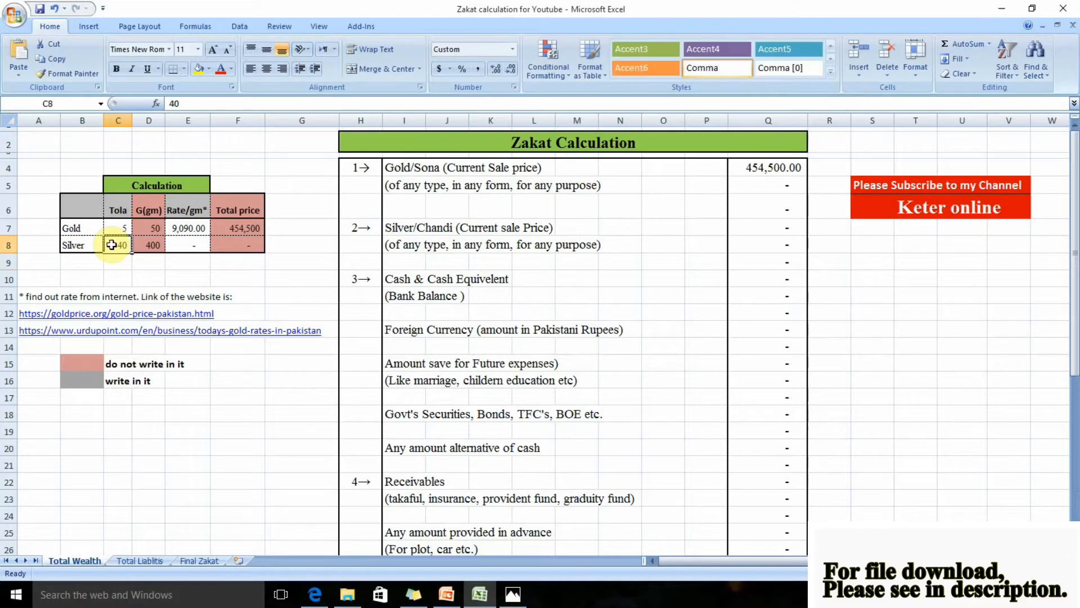
key("Up")
key("Right")
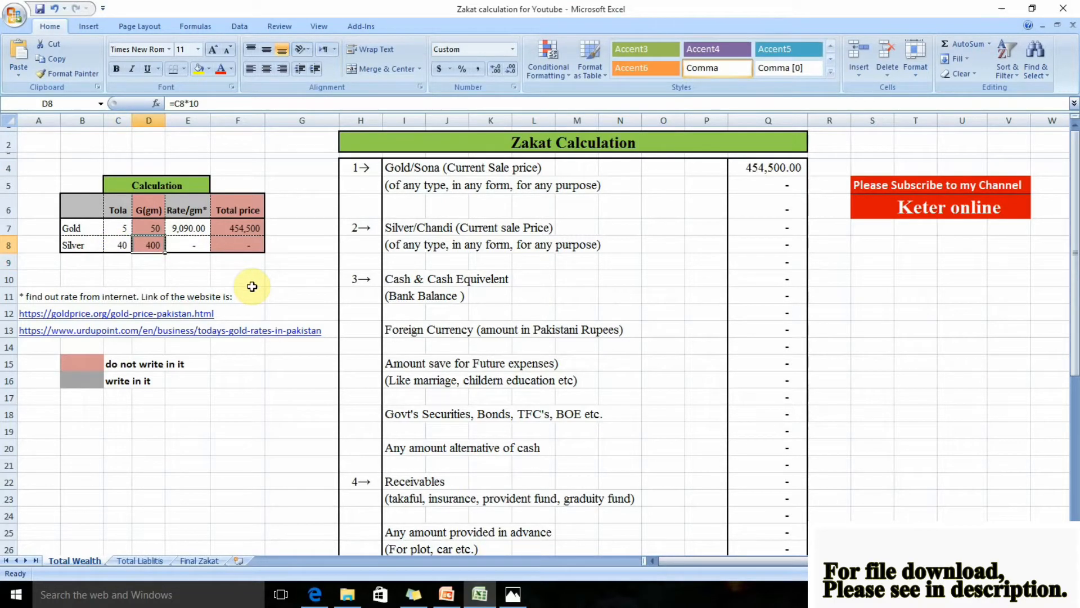
left_click(121, 246)
left_click(152, 249)
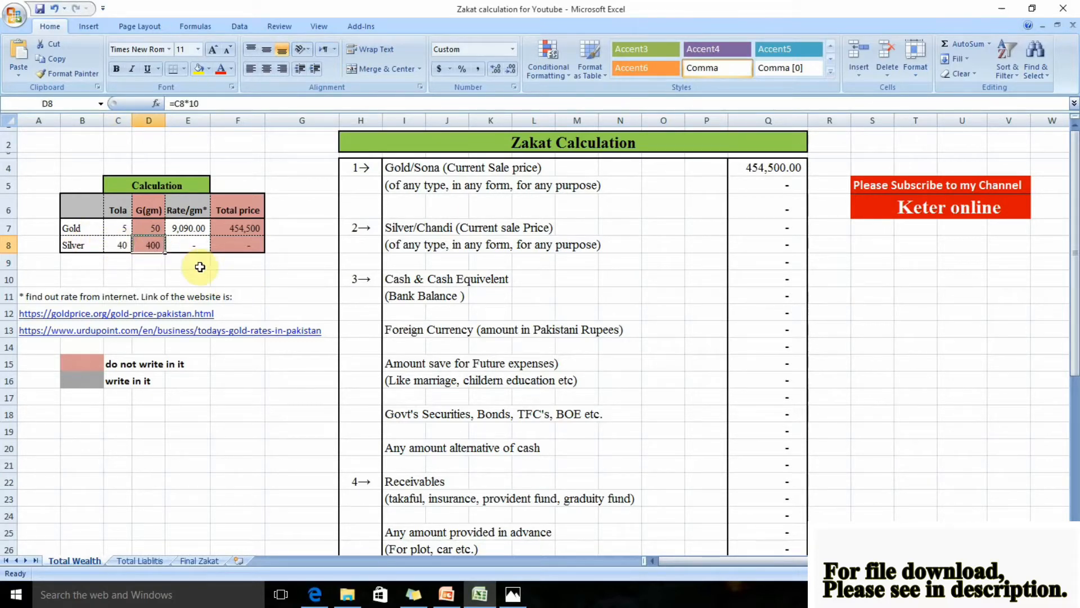
Check the silver price per kilogram in the Photos capture and convert it to a per-gram rate in E21 with =93840/1000
left_click(198, 265)
left_click(202, 460)
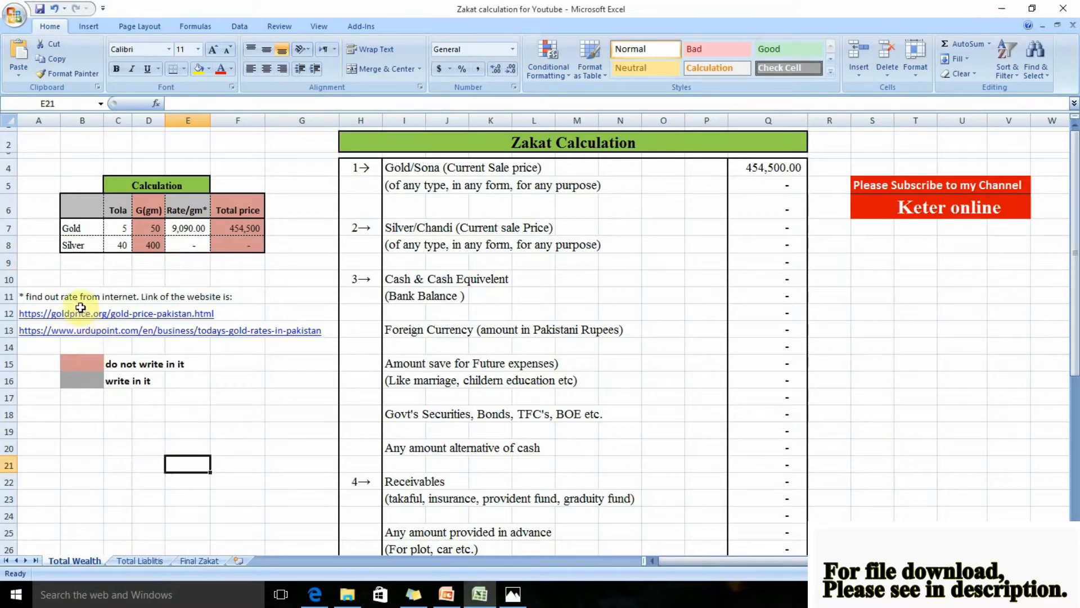
key("alt+Tab")
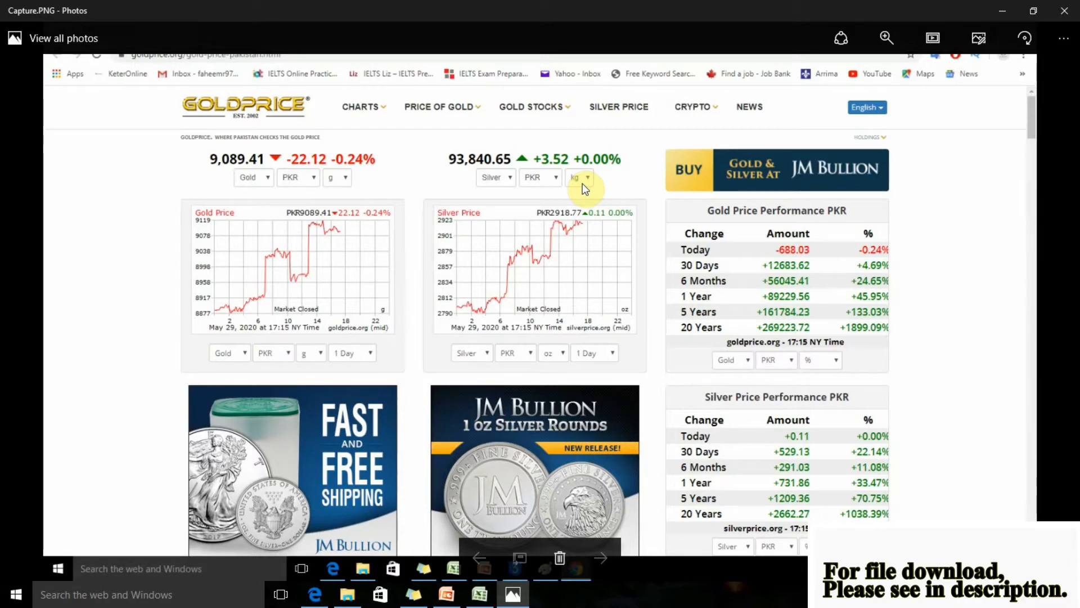
key("alt+Tab")
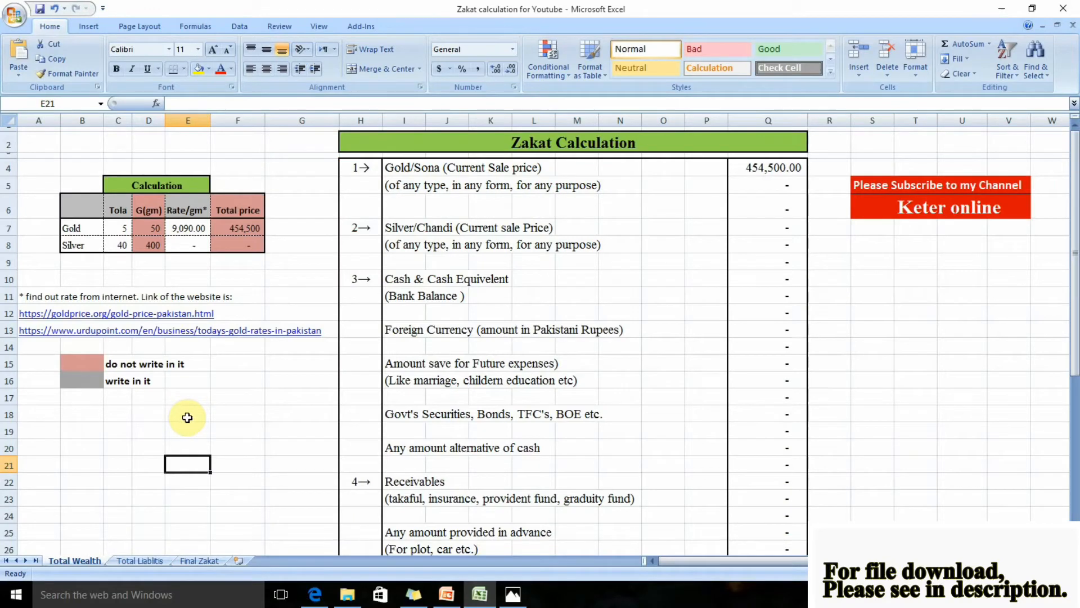
type("=93840/1000")
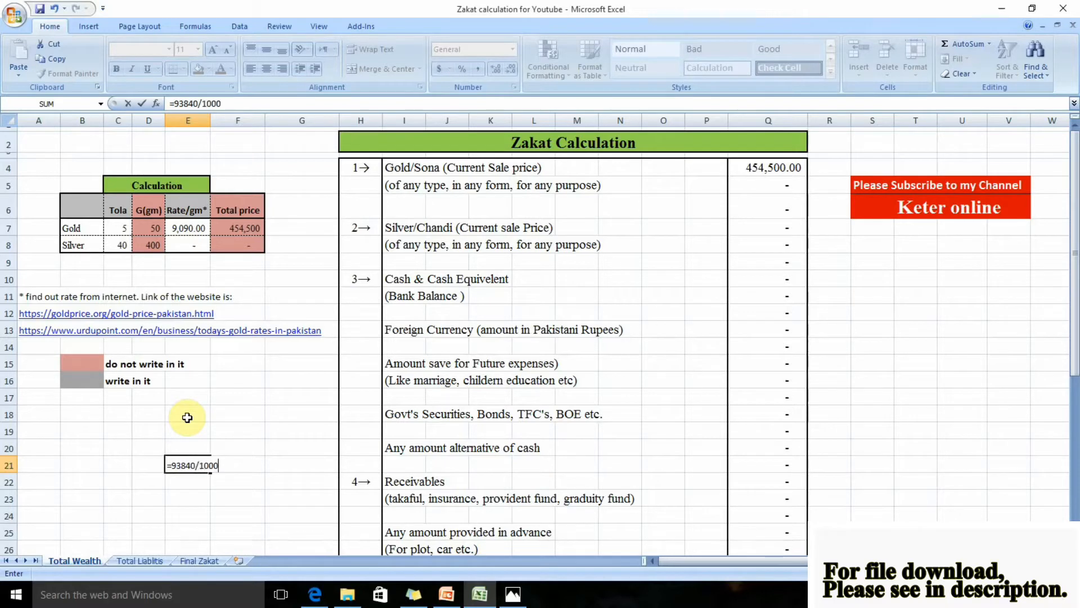
key("Return")
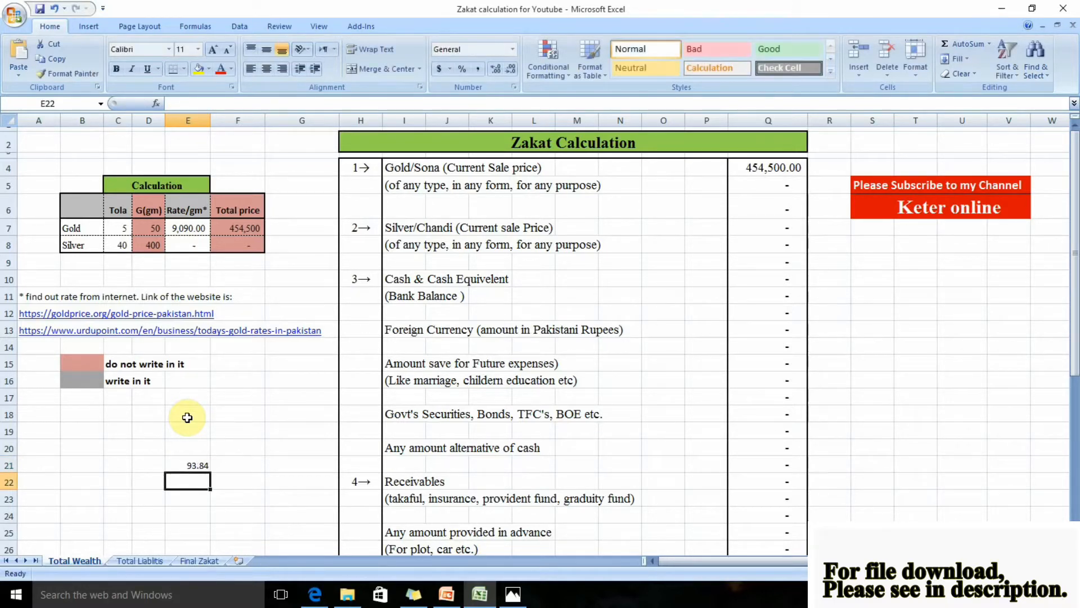
Set the silver rate per gram to 94 in the Calculation table
left_click(204, 243)
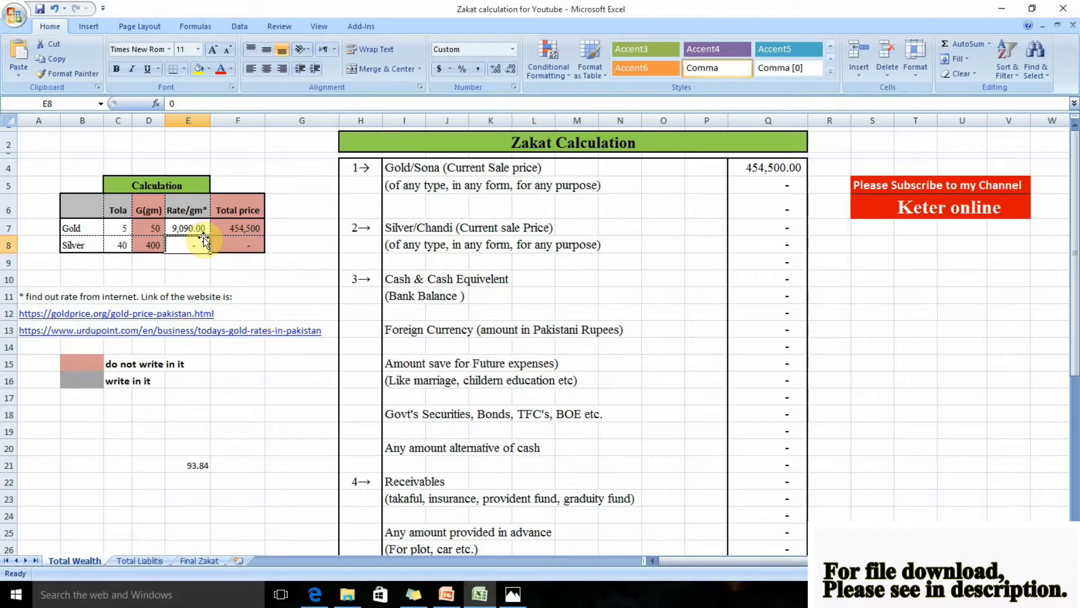
type("94")
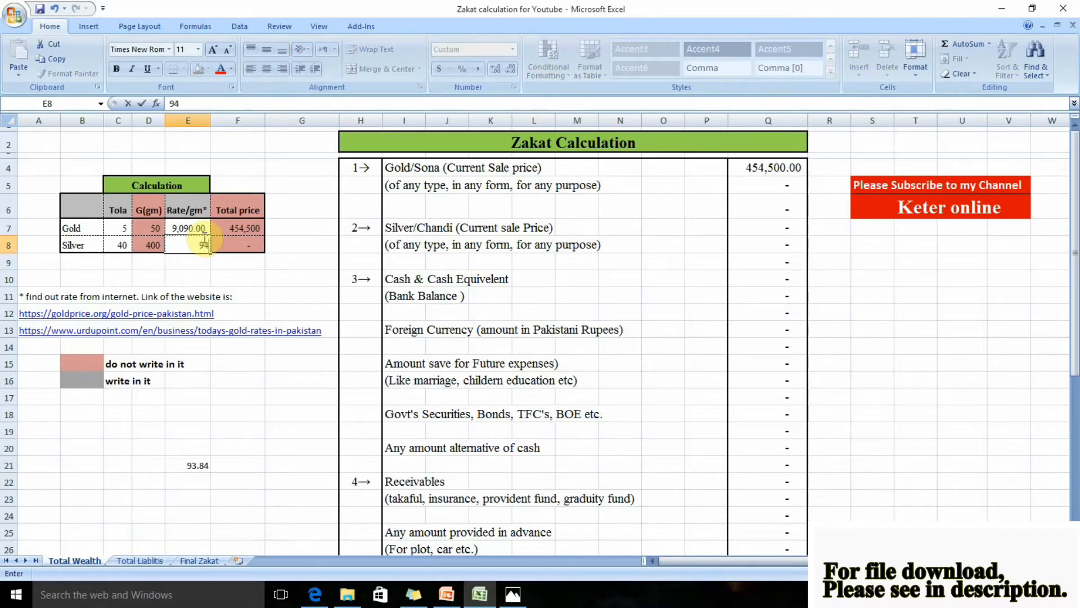
key("Return")
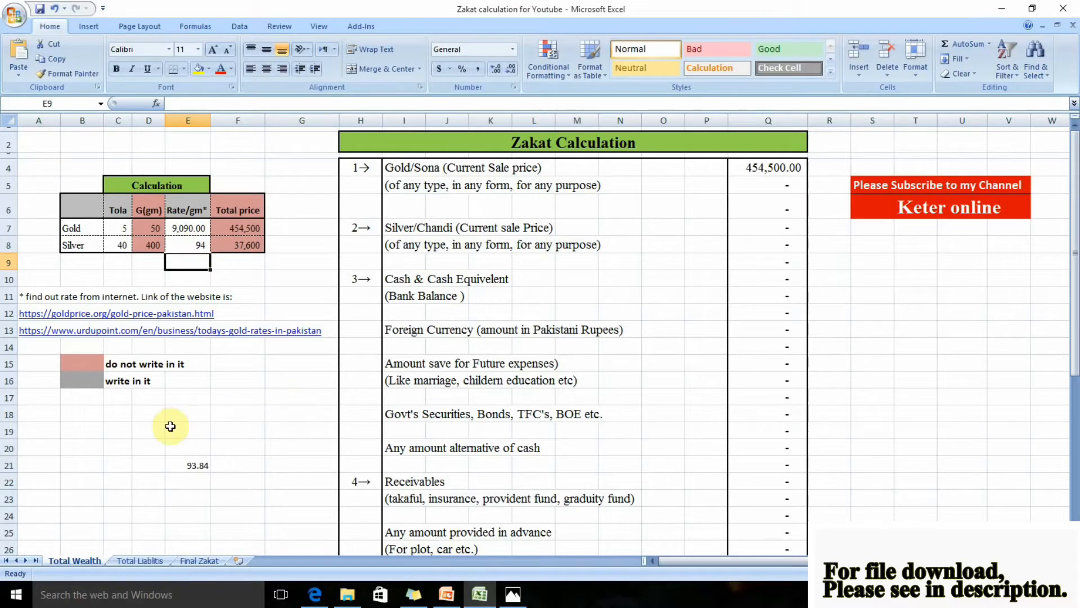
Clear the scratch calculation from the cell range E19:F22
left_click_drag(177, 432, 246, 485)
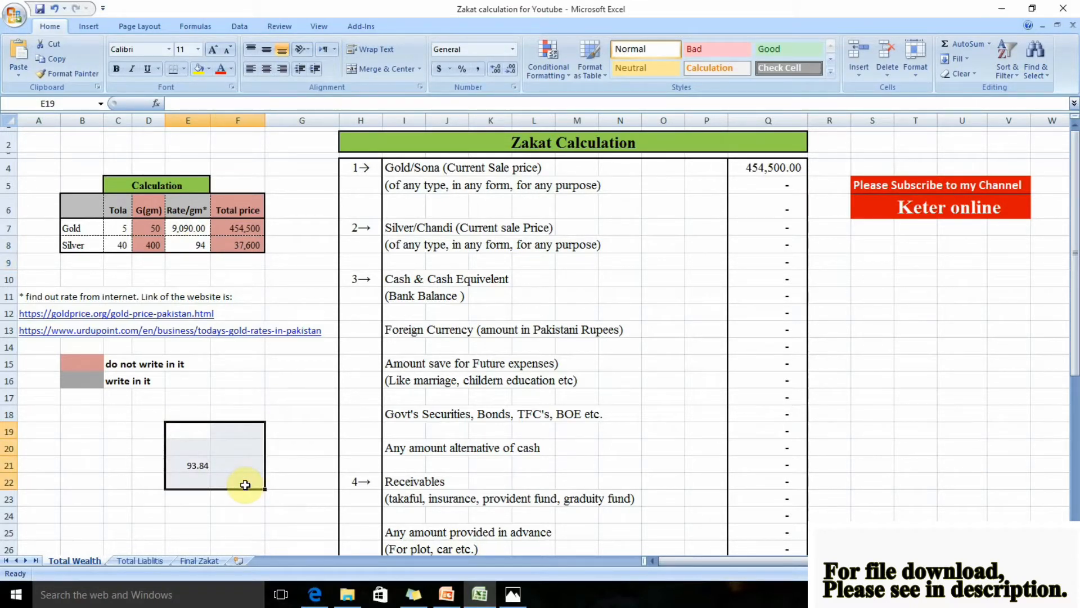
key("Delete")
left_click(313, 369)
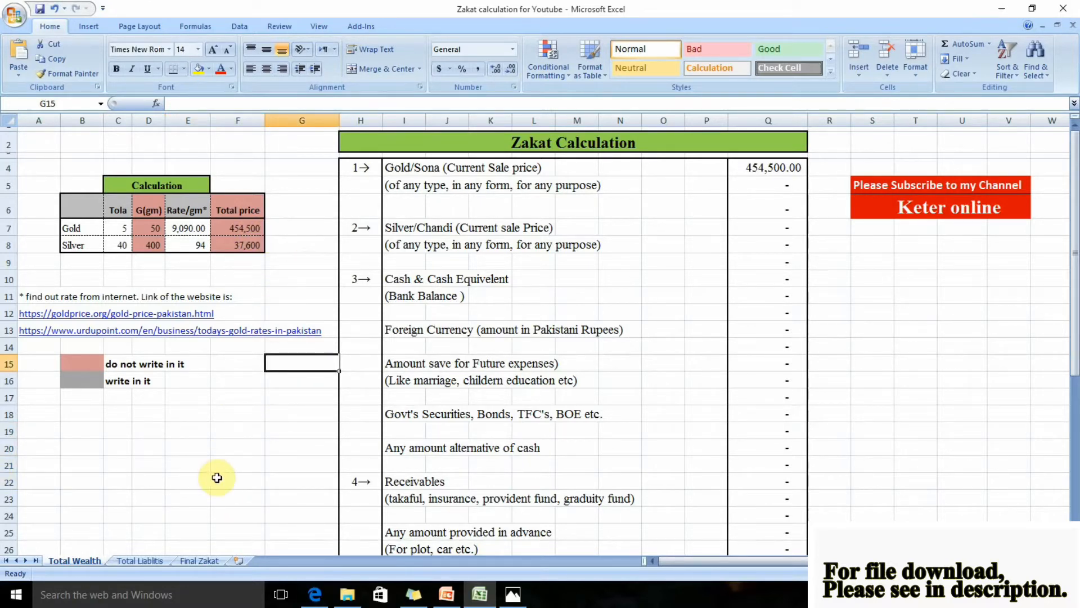
Glance at the Final Zakat sheet, then enter 37,600 as the Silver/Chandi current sale price in Q7 of Total Wealth
left_click(206, 559)
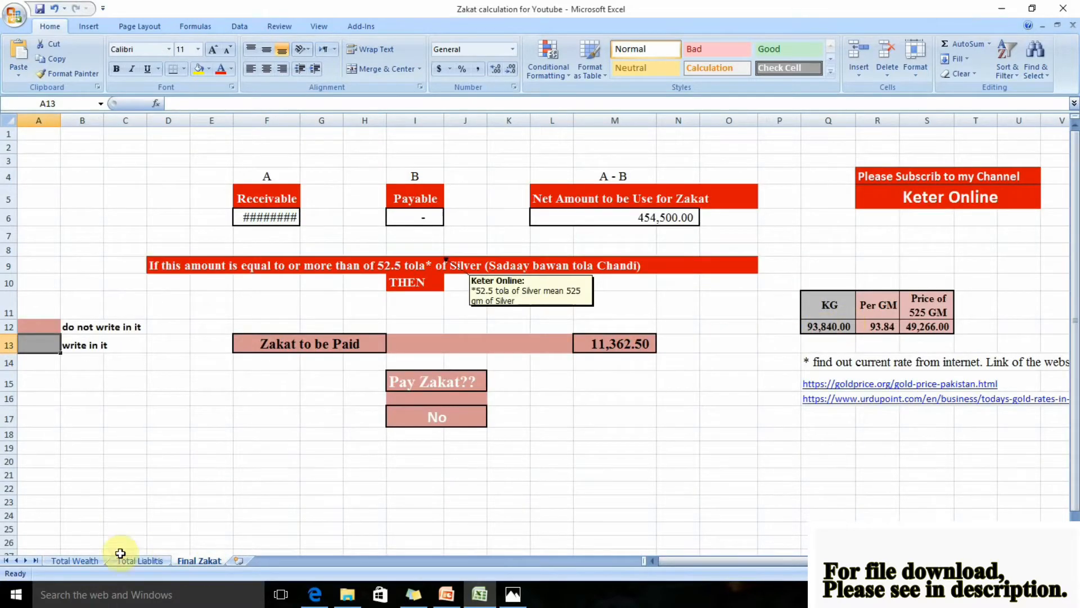
left_click(76, 560)
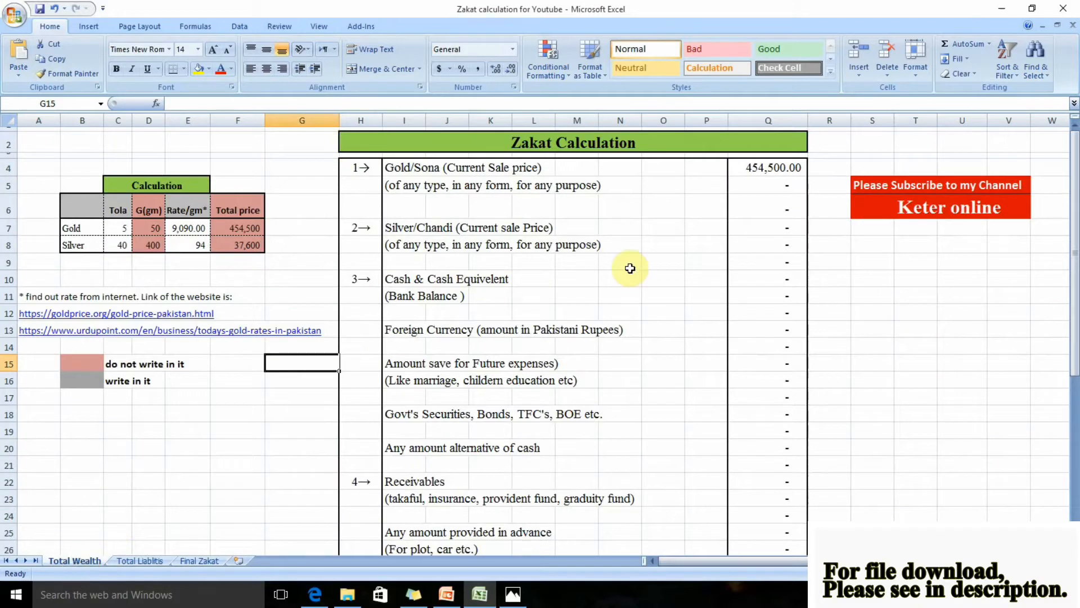
left_click(777, 227)
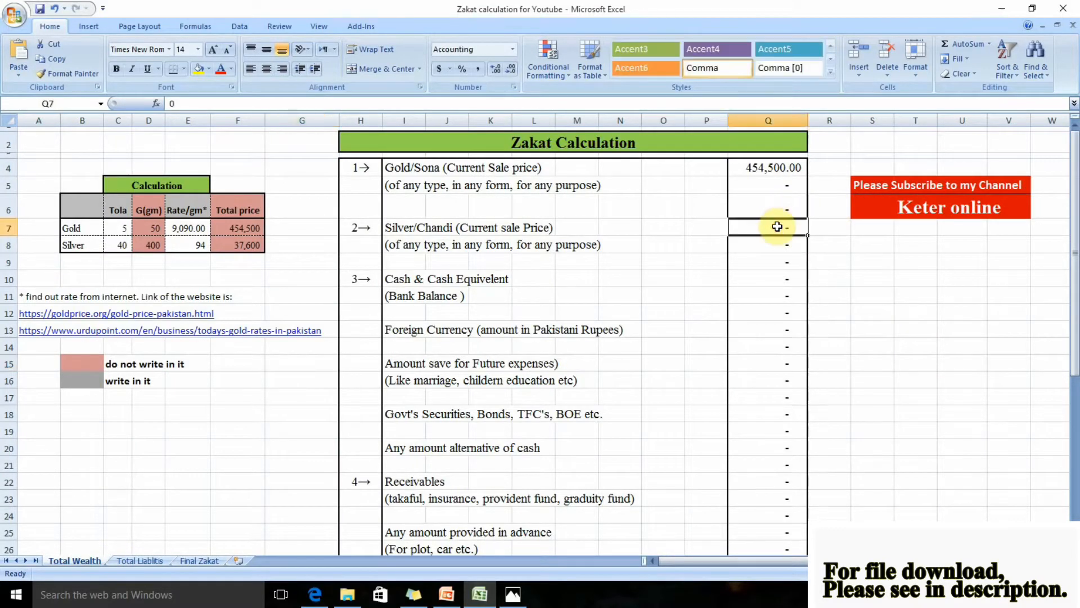
type("37600")
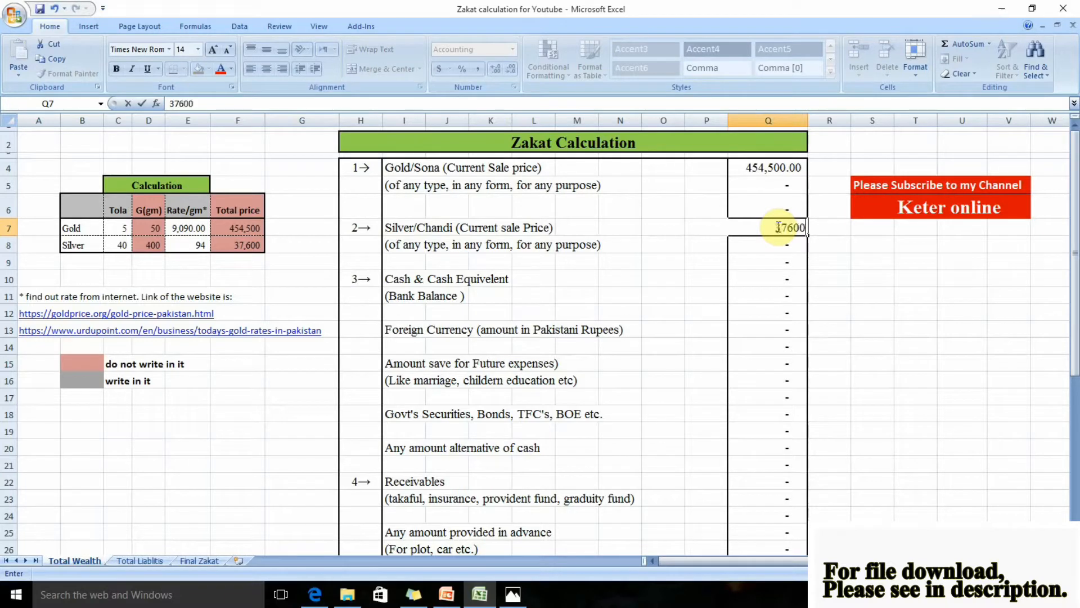
key("Return")
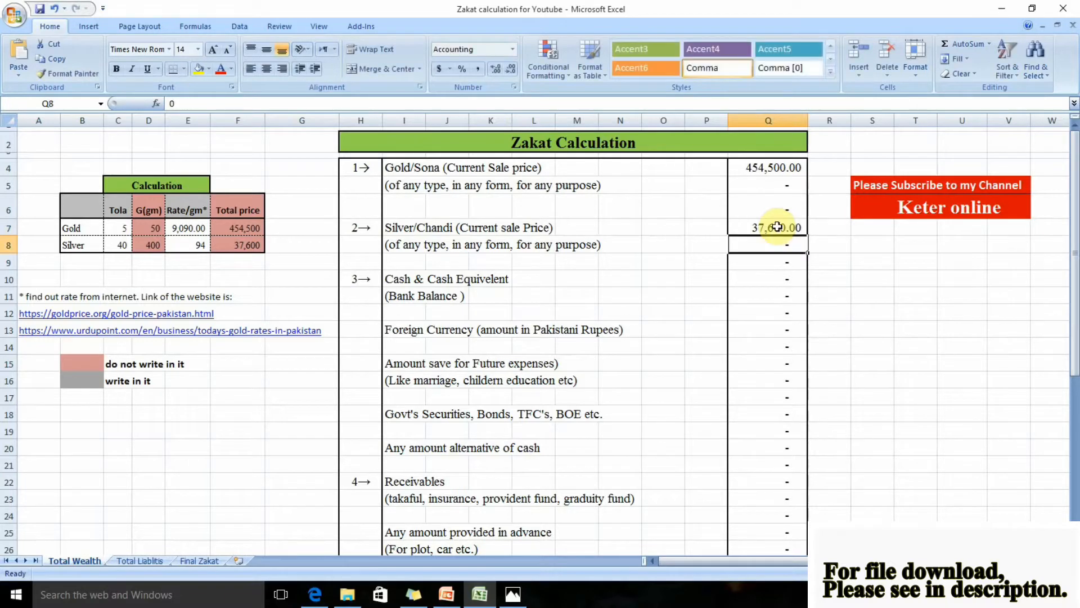
Enter 100,000 as the Cash & Cash Equivalent amount in cell Q10
left_click(777, 276)
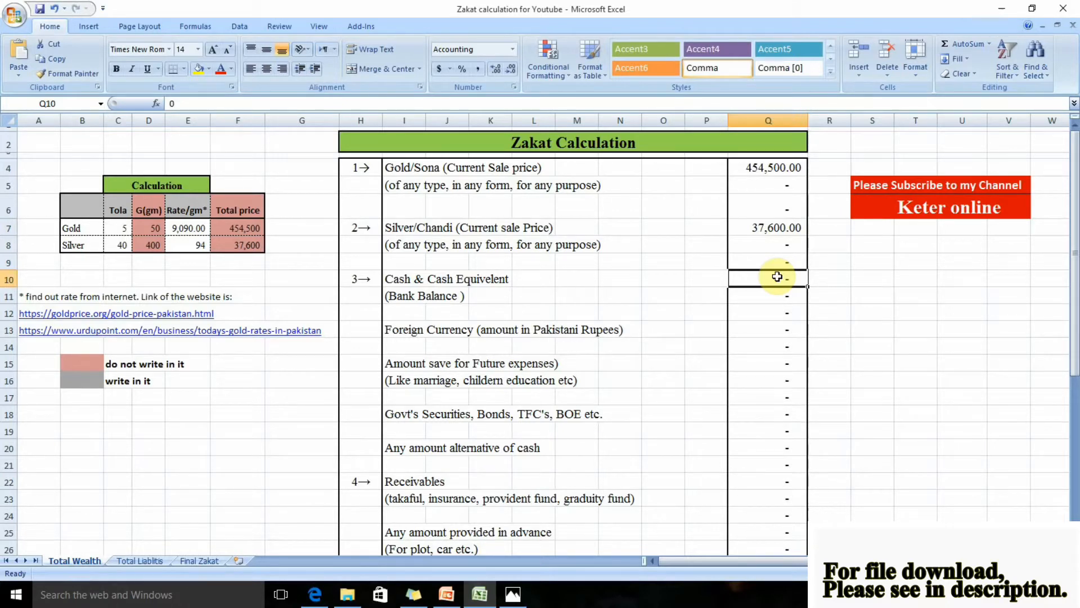
type("100,000")
key("Return")
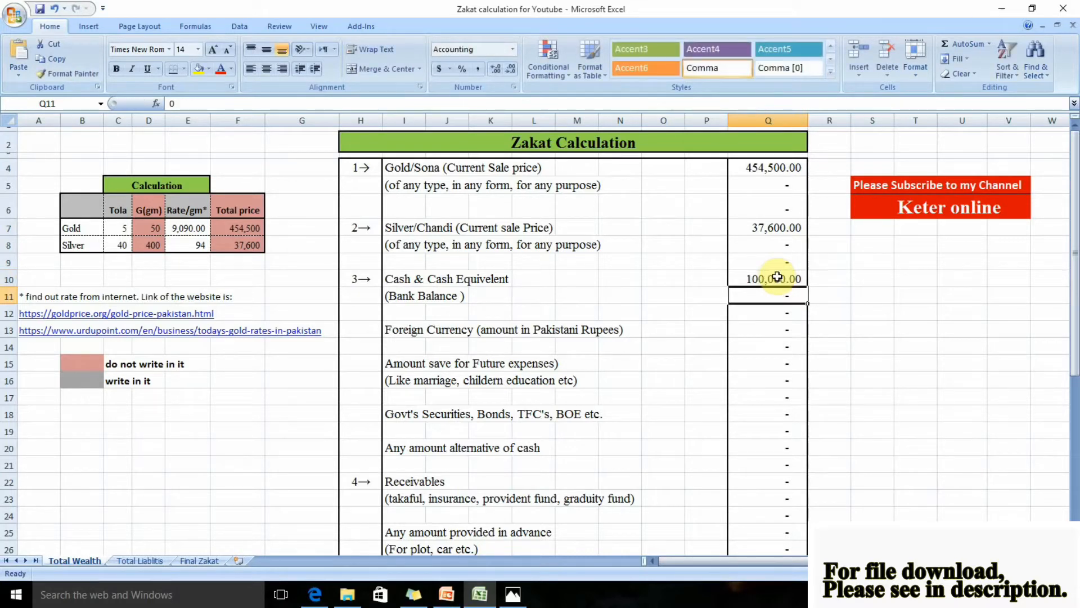
Note the foreign currency amount 5000 in T13 and the exchange rate 164 in U13 as working figures beside the list
left_click(785, 336)
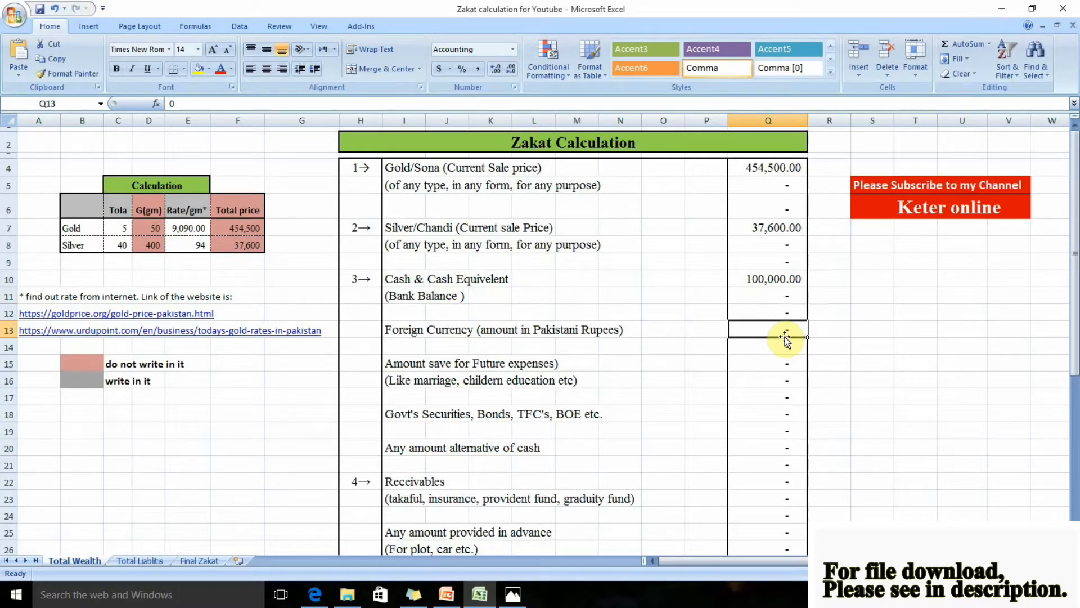
left_click(914, 329)
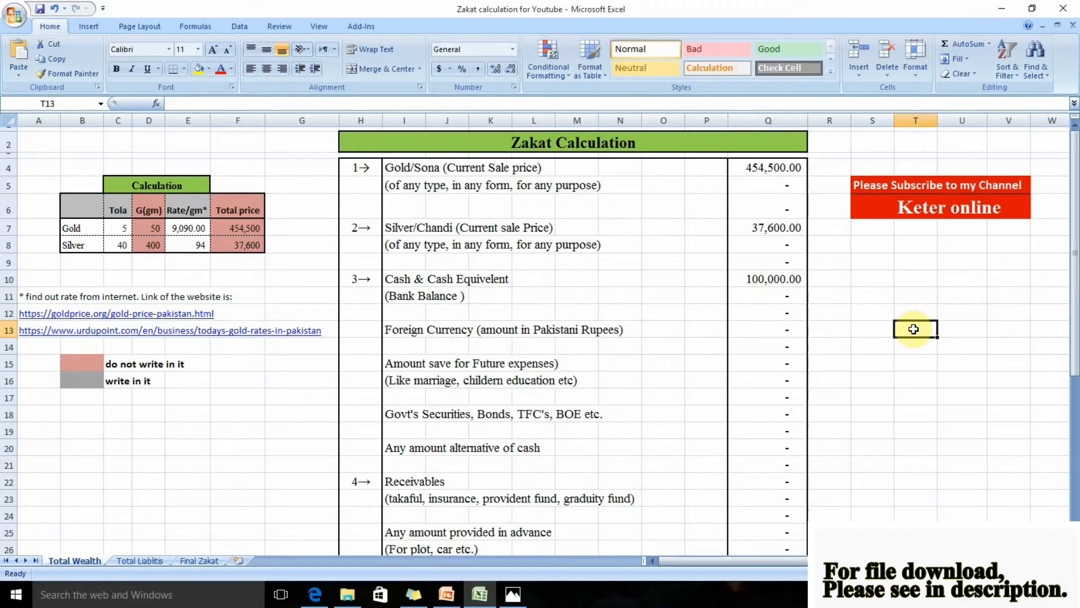
type("5000")
key("Return")
key("Up")
key("Right")
type("1")
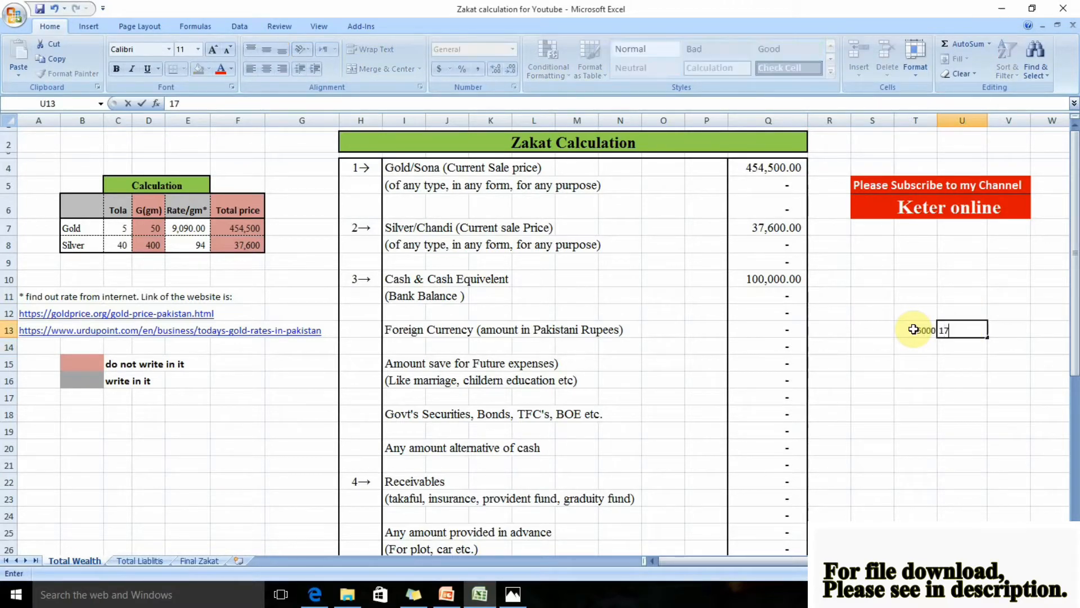
type("64")
key("Return")
key("Up")
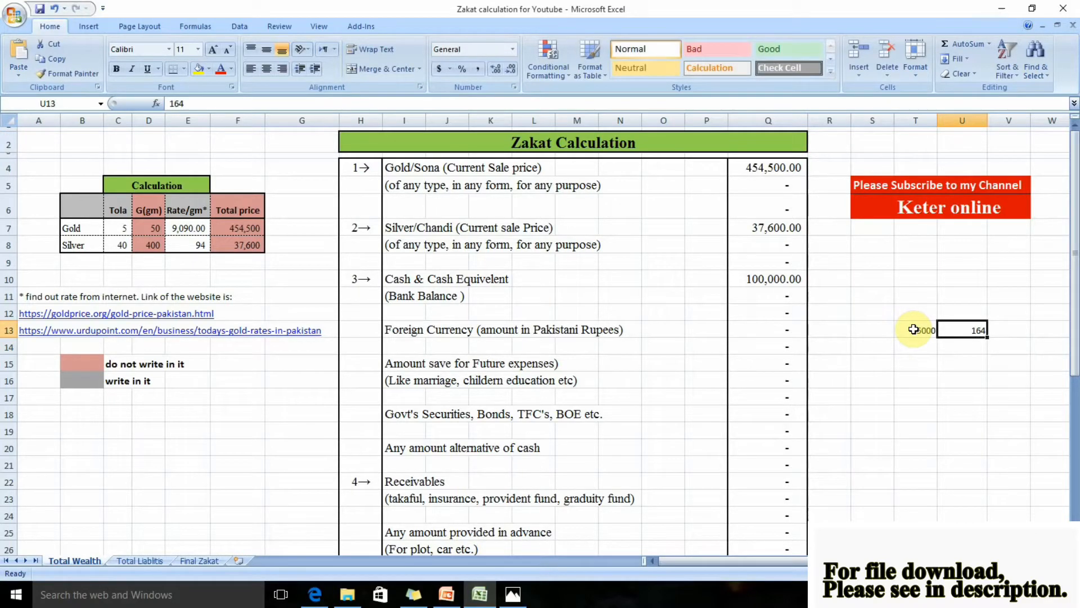
Multiply T13 by U13 in cell V13 to convert the foreign currency to rupees, and format the result with comma separators
key("Right")
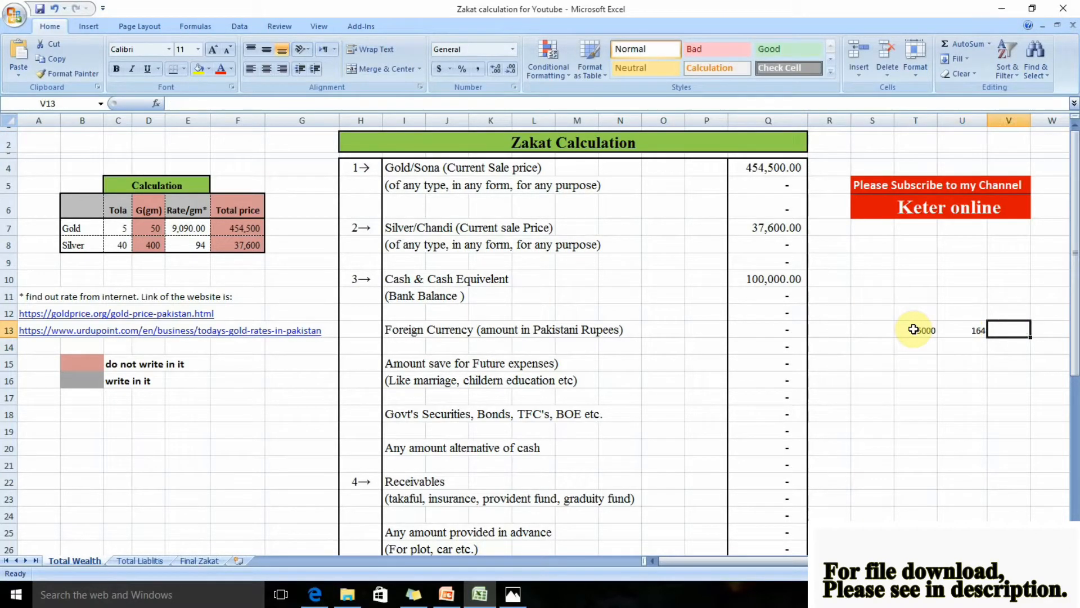
type("=")
left_click(914, 330)
type("*U13")
key("Return")
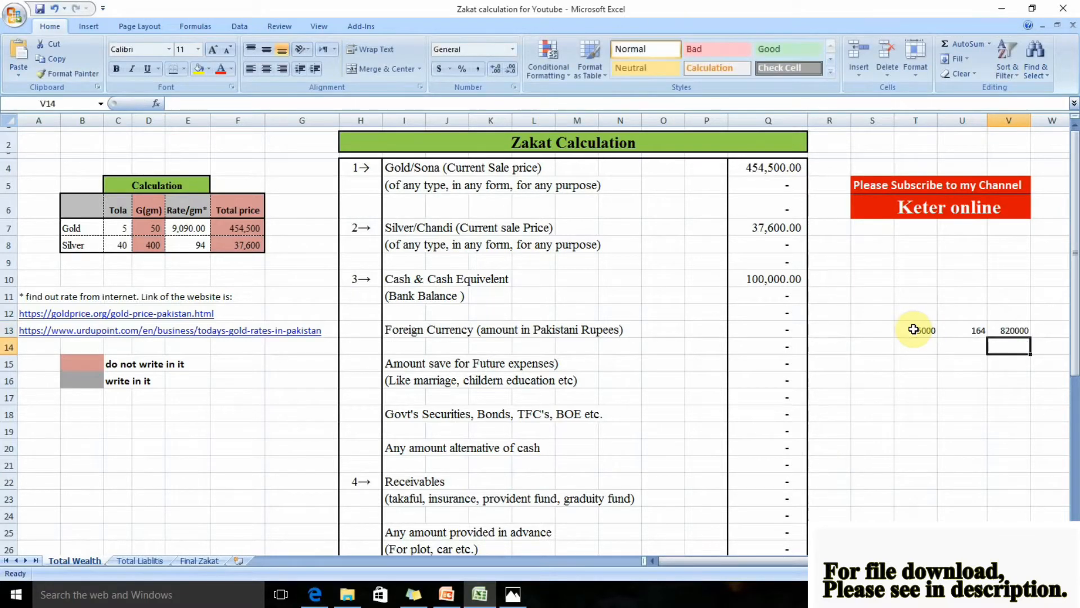
left_click(1012, 330)
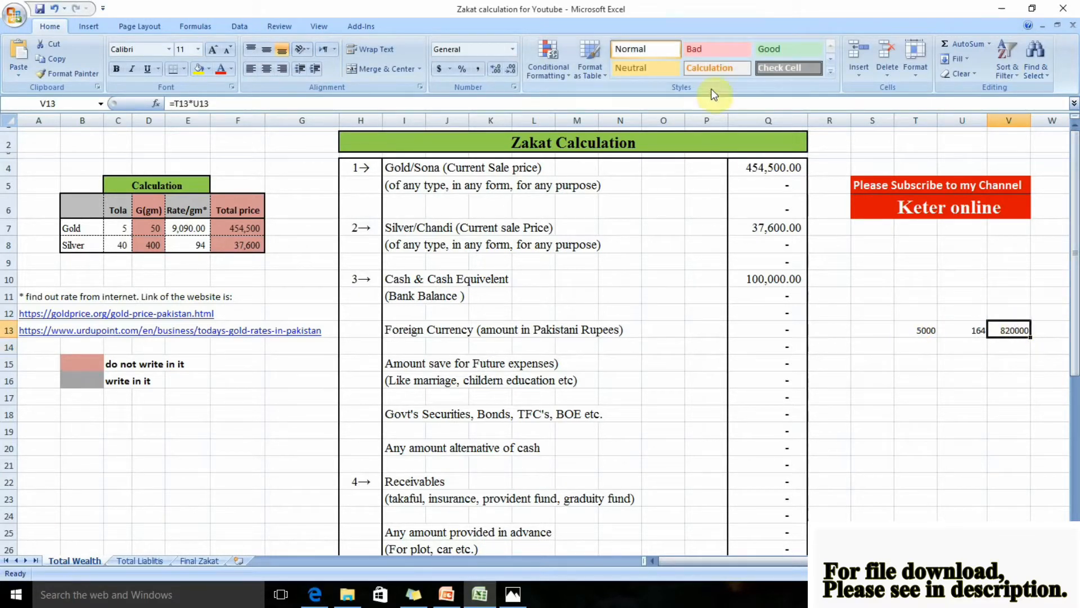
left_click(479, 68)
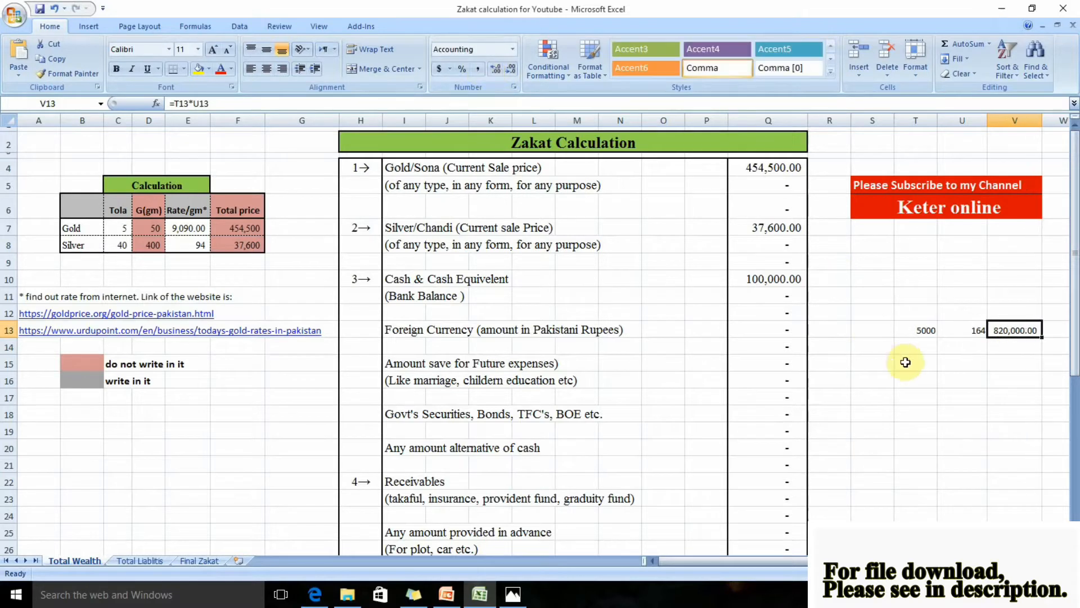
Enter 820,000 as the Foreign Currency amount in Q13, then clear the working figures beside the list in T13:V13
left_click(754, 335)
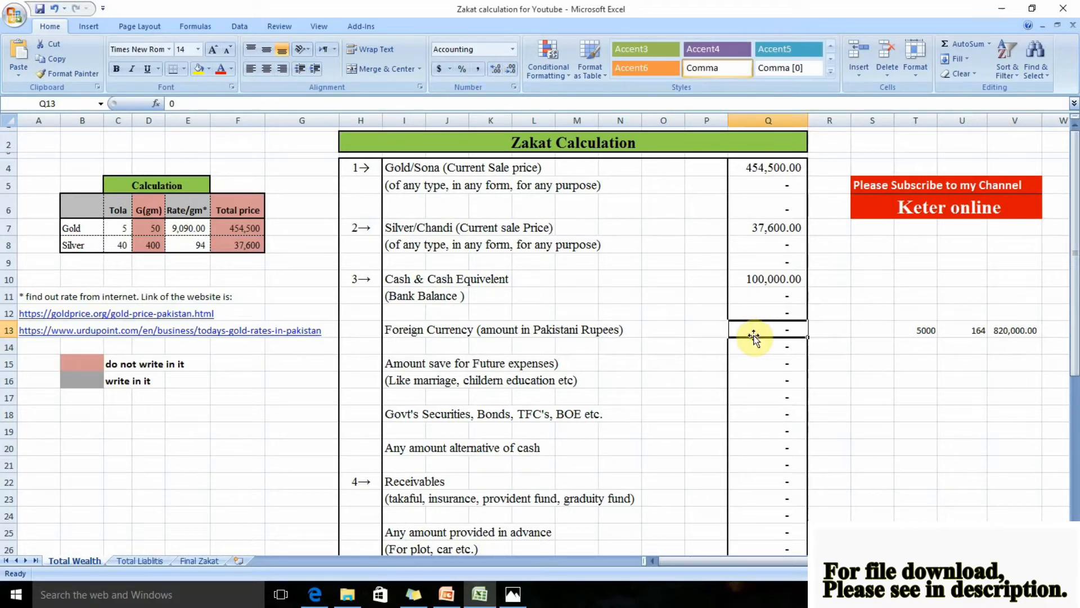
type("820,000")
key("Return")
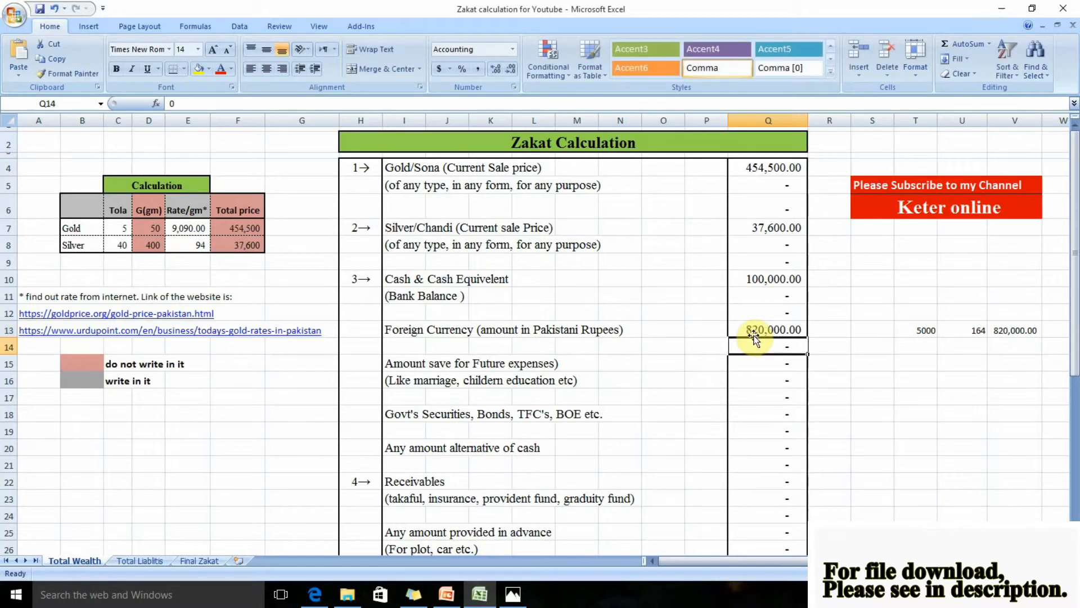
left_click_drag(927, 278, 1052, 374)
key("Delete")
Enter 40,000 for Govt's Securities, Bonds, TFC's, BOE etc. in cell Q18
left_click(735, 367)
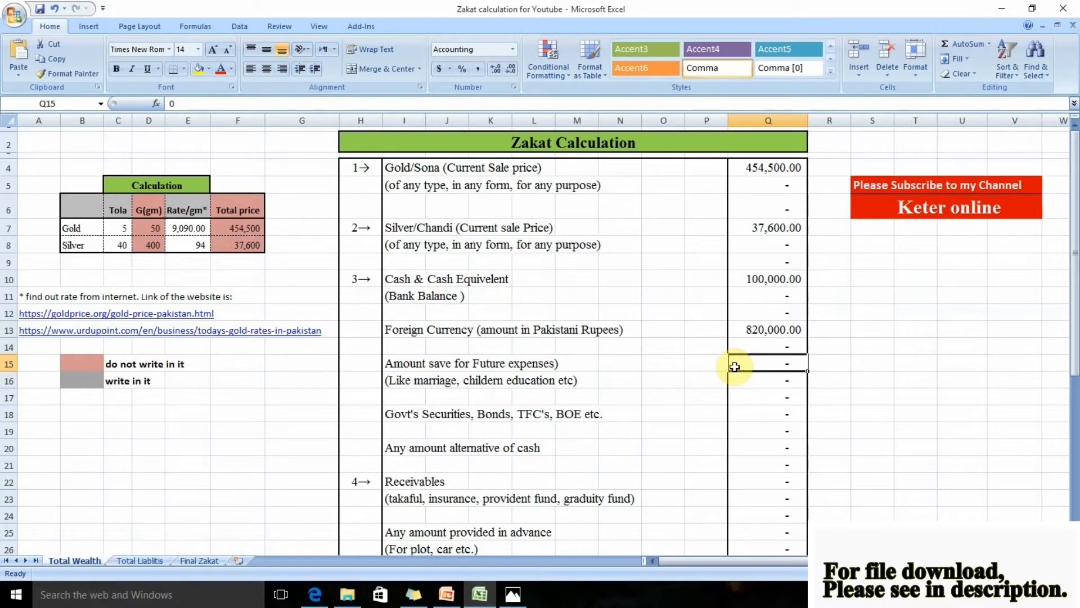
key("Down")
key("Down")
key("Down")
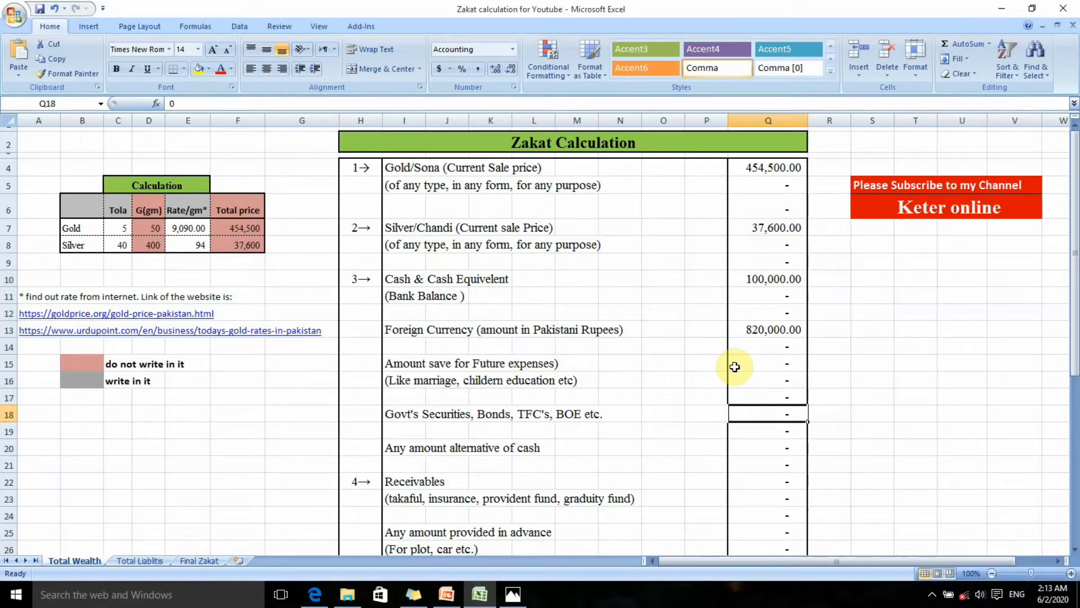
type("40000")
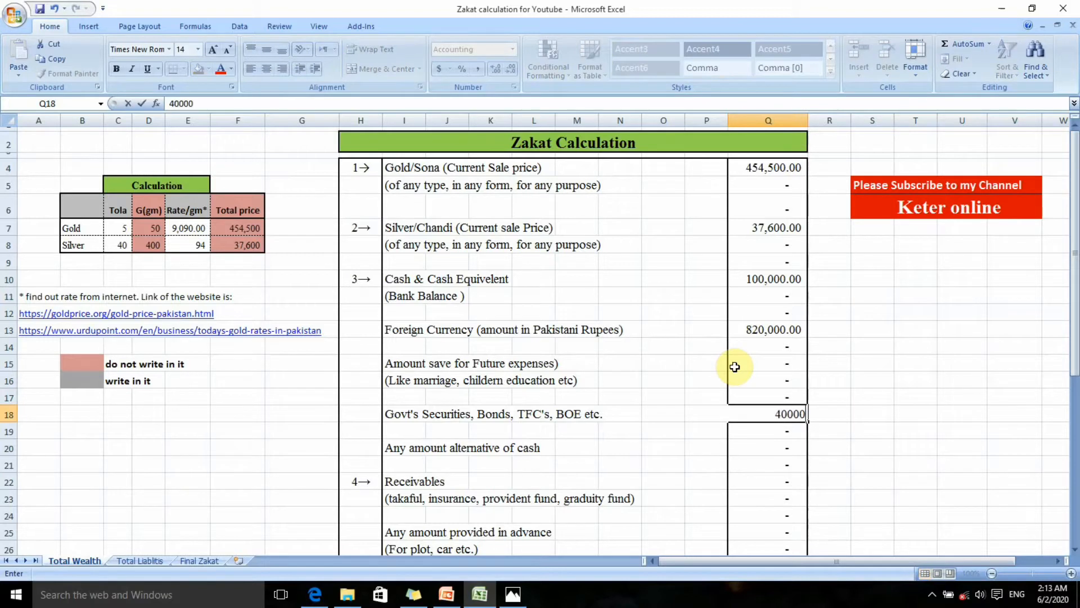
key("Return")
key("Return")
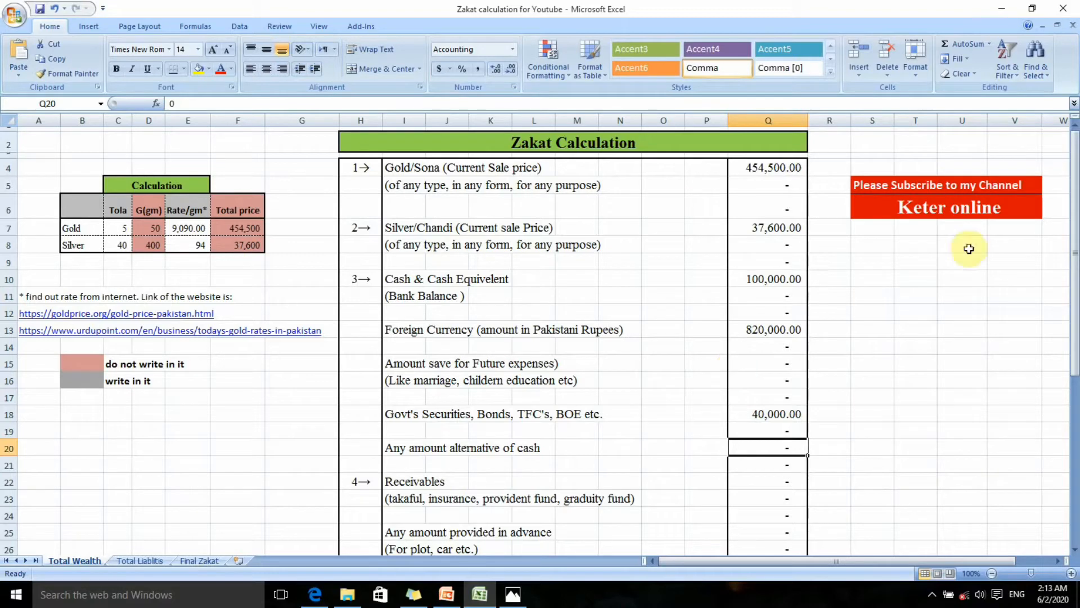
Note the example provident fund amounts 10000 in T23 and 20000 in T24 beside the Receivables rows
left_click_drag(1072, 267, 1071, 388)
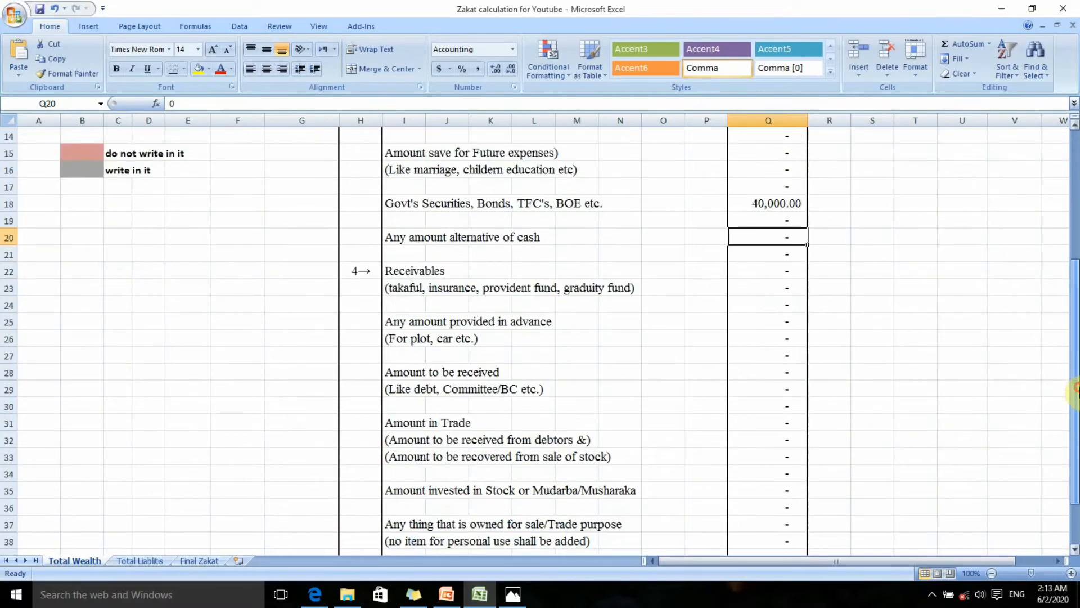
left_click(765, 289)
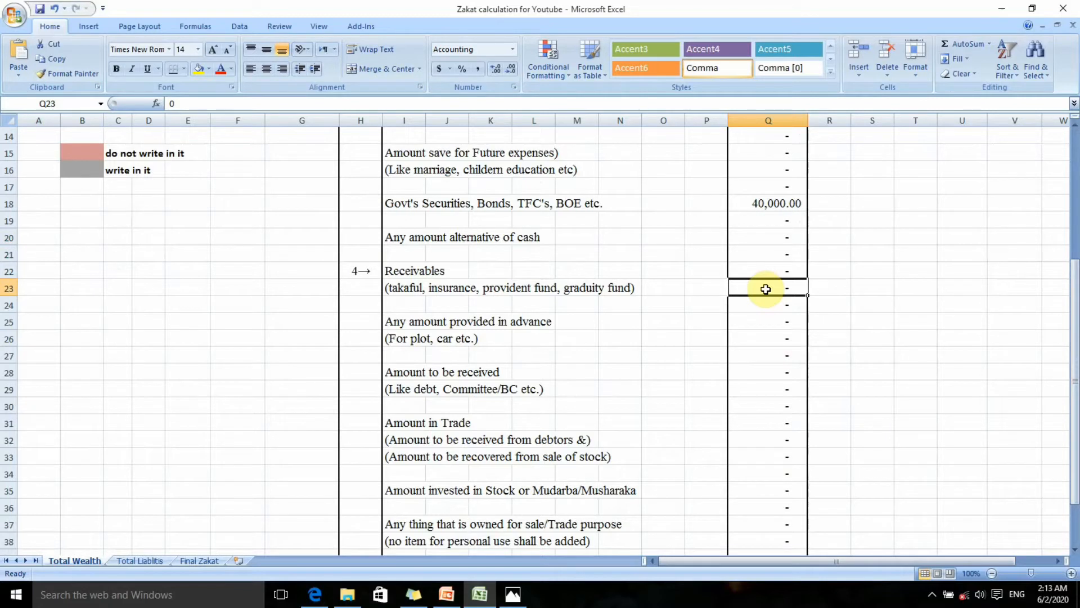
key("Right")
key("Right")
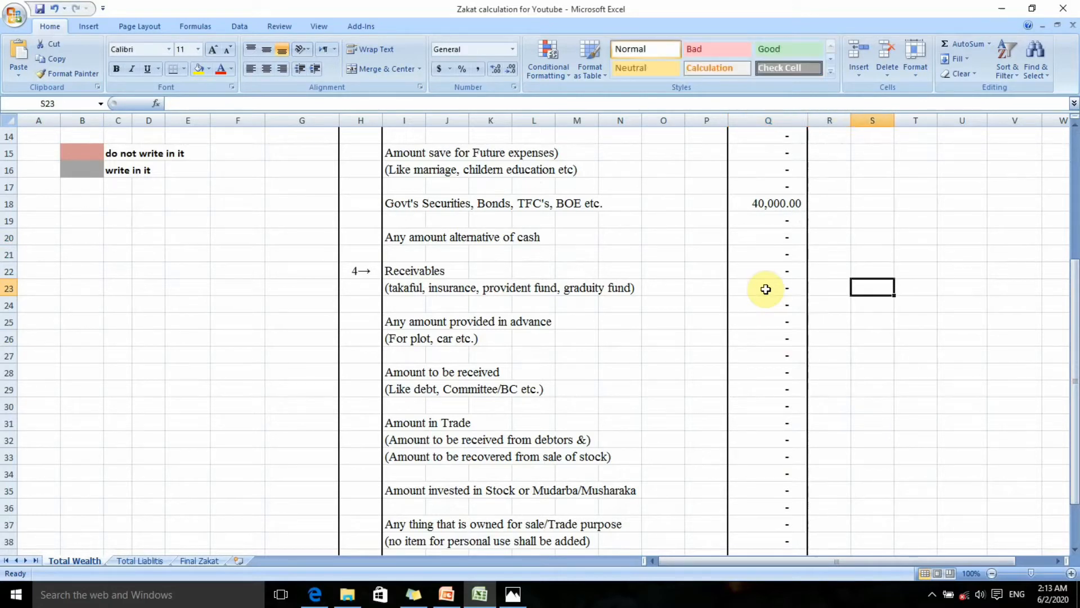
key("Right")
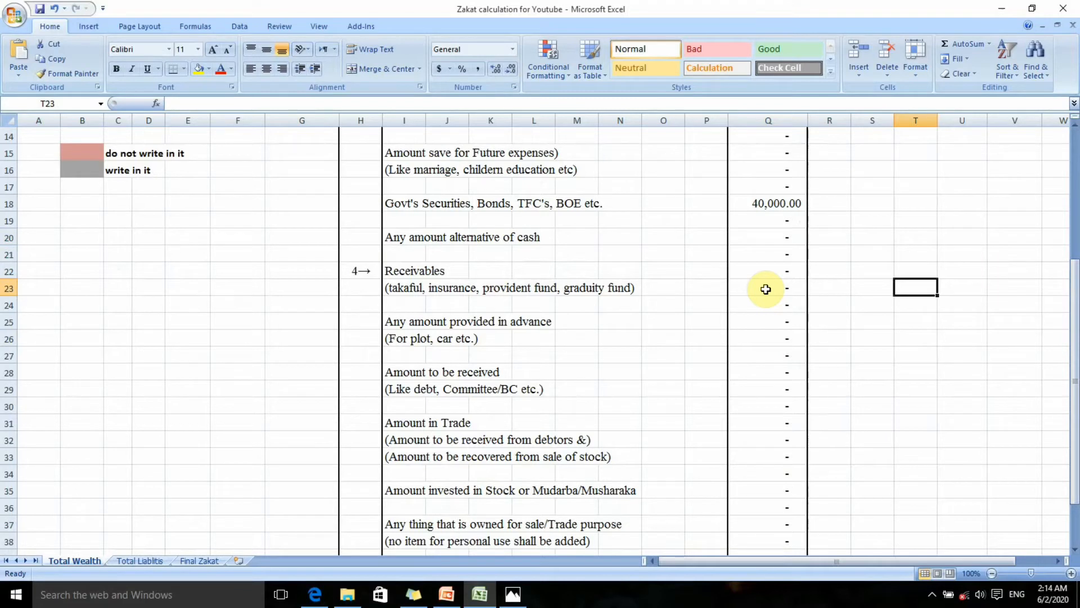
type("10000")
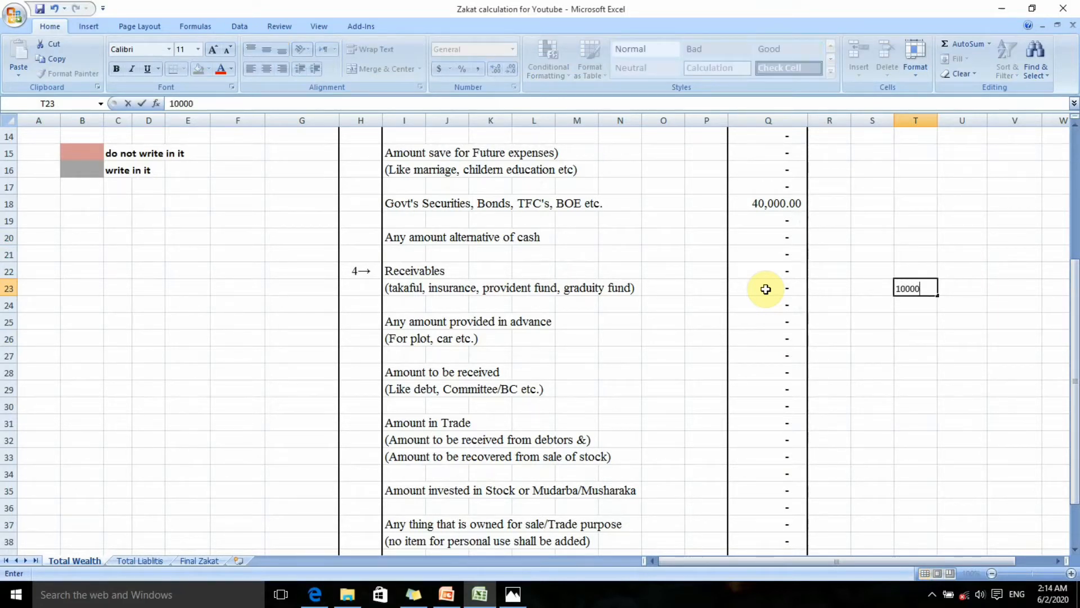
key("Return")
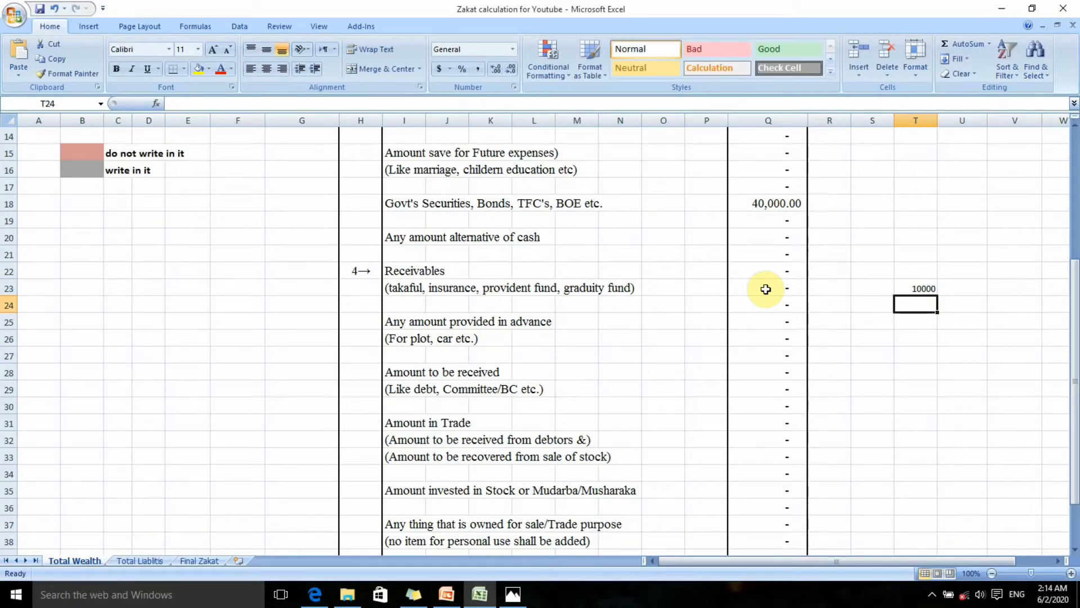
type("10000")
key("ctrl+Return")
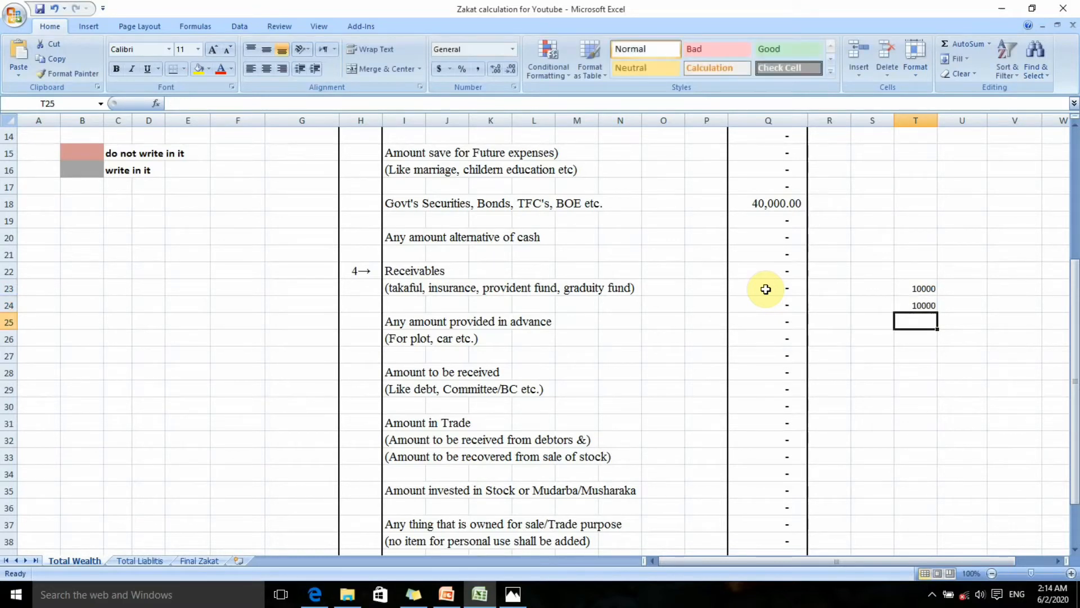
type("20000")
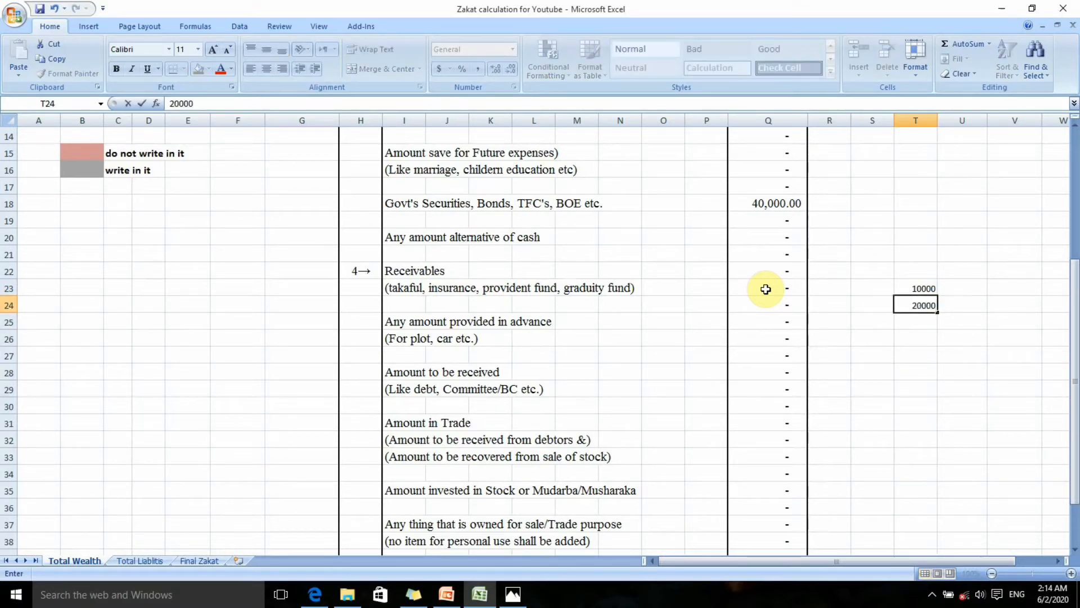
key("Return")
key("Up")
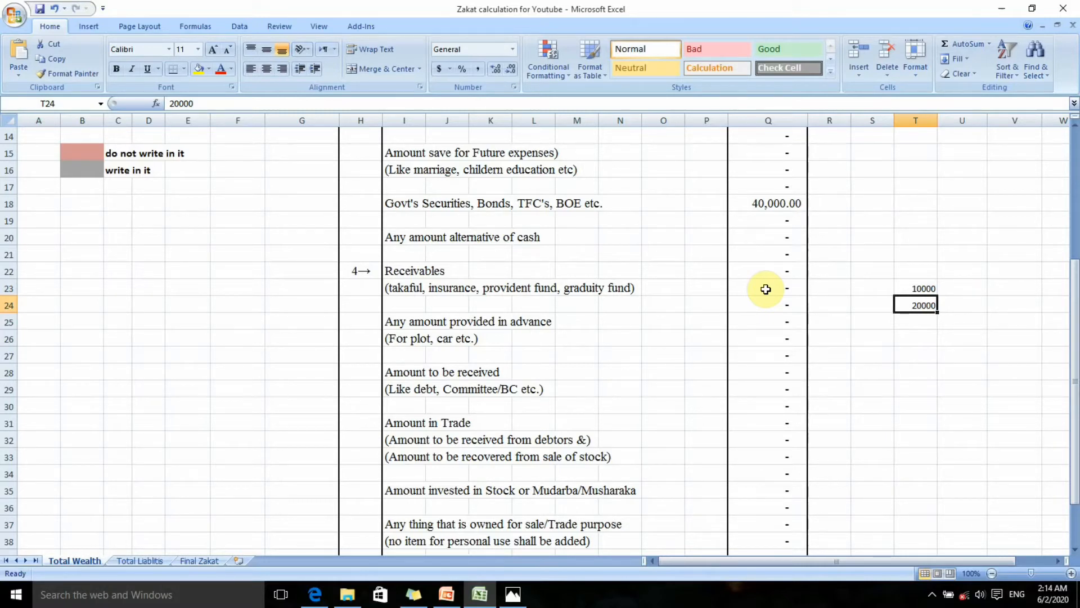
Label the two example amounts "self" in S23 and "co." in S24
key("Left")
type("co.")
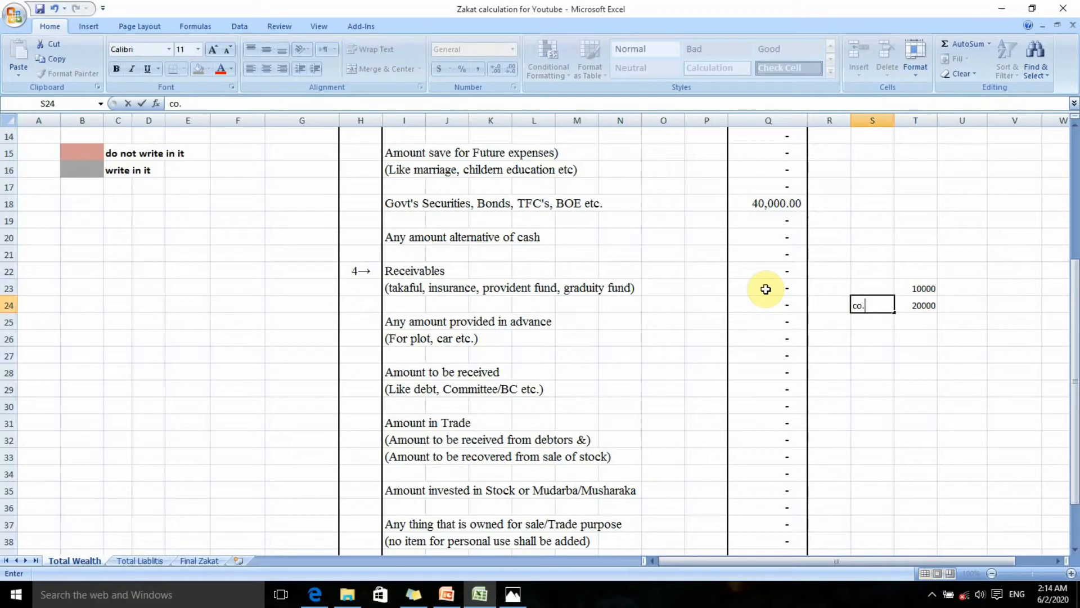
key("Return")
key("Up")
key("Up")
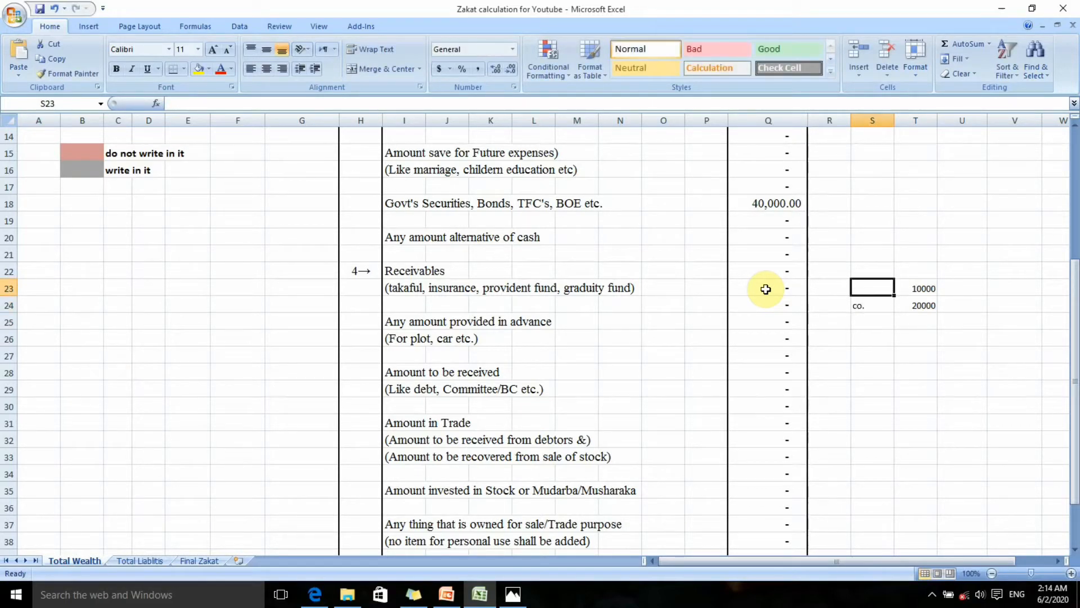
type("self")
key("Return")
key("Up")
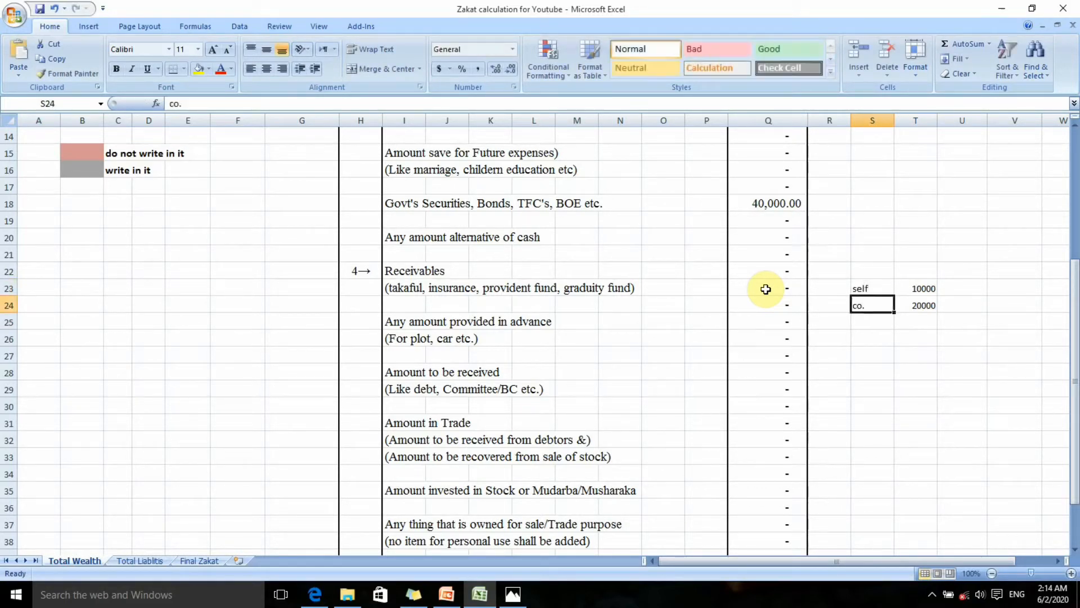
Enter 80,000 as the Receivables amount in cell Q22
key("Left")
key("Left")
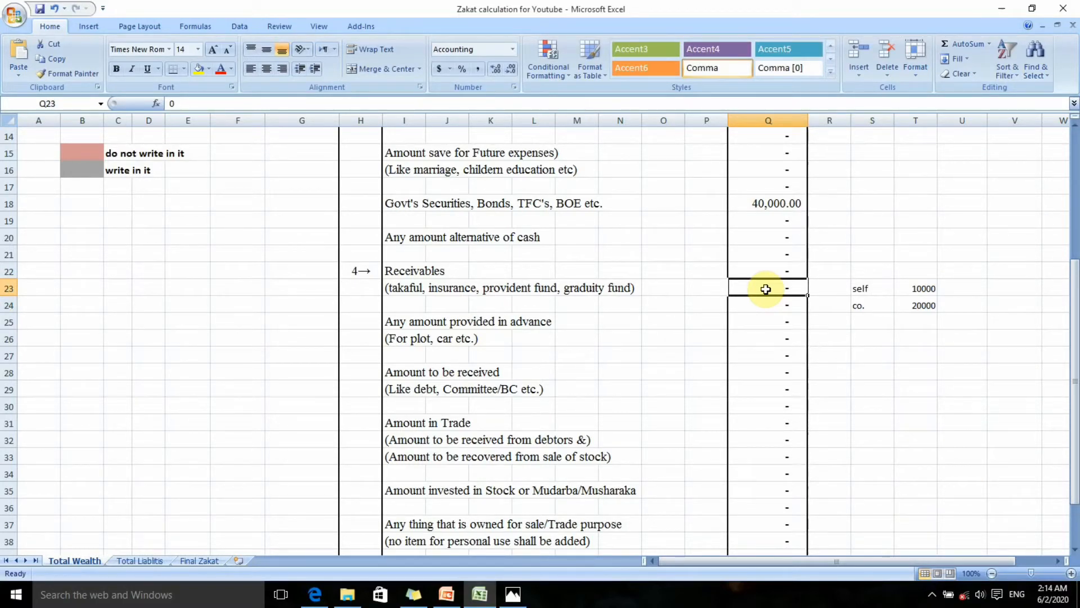
key("Up")
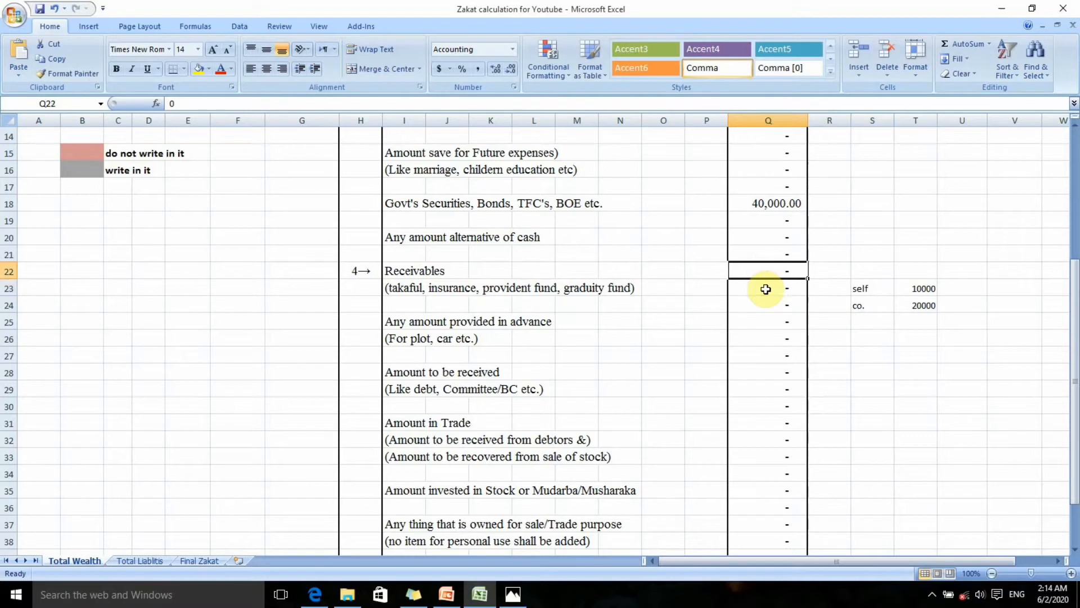
type("8")
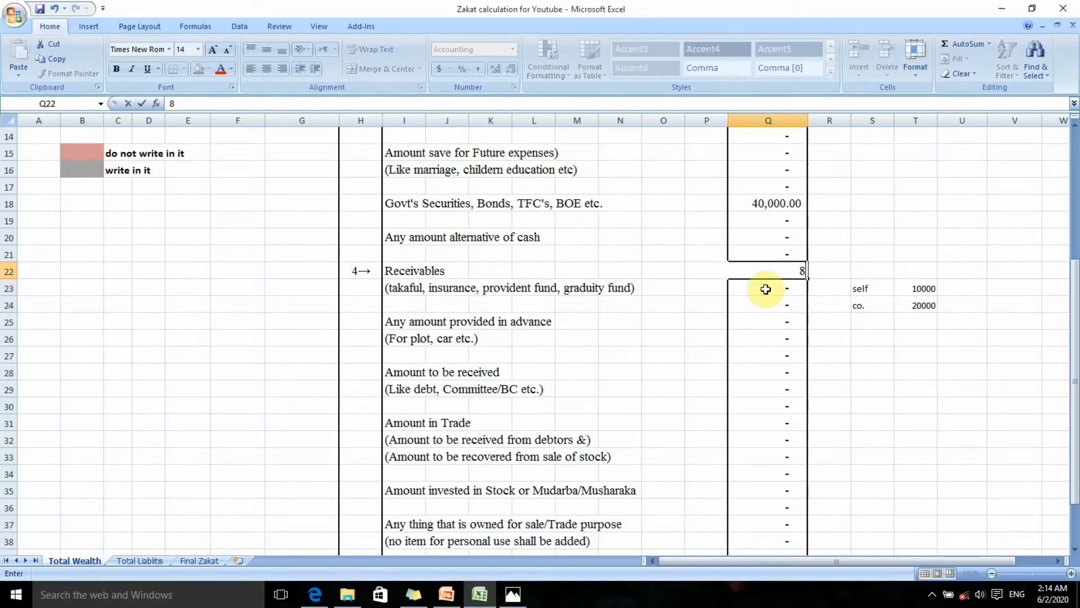
type("0,000000")
key("Return")
Clear the example labels and amounts from the cell range S22:T24
key("Up")
key("Right")
key("Right")
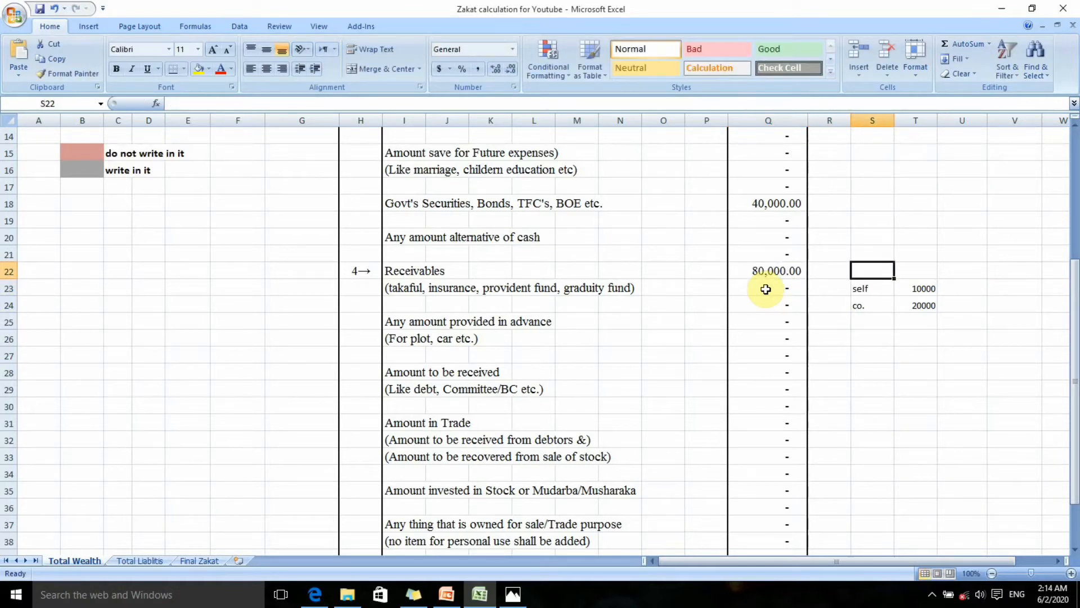
key("shift+Down")
key("shift+Down")
key("shift+Right")
key("Delete")
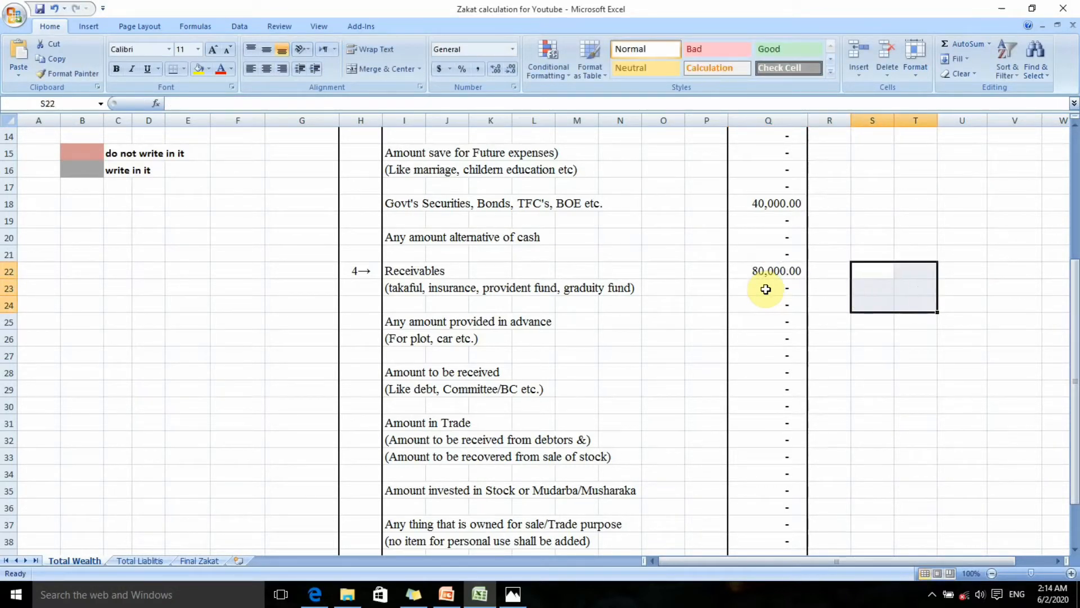
Enter 50,000 for Amount to be received (debt, Committee/BC etc.) in cell Q28
key("Down")
left_click(765, 288)
key("Down")
key("Down")
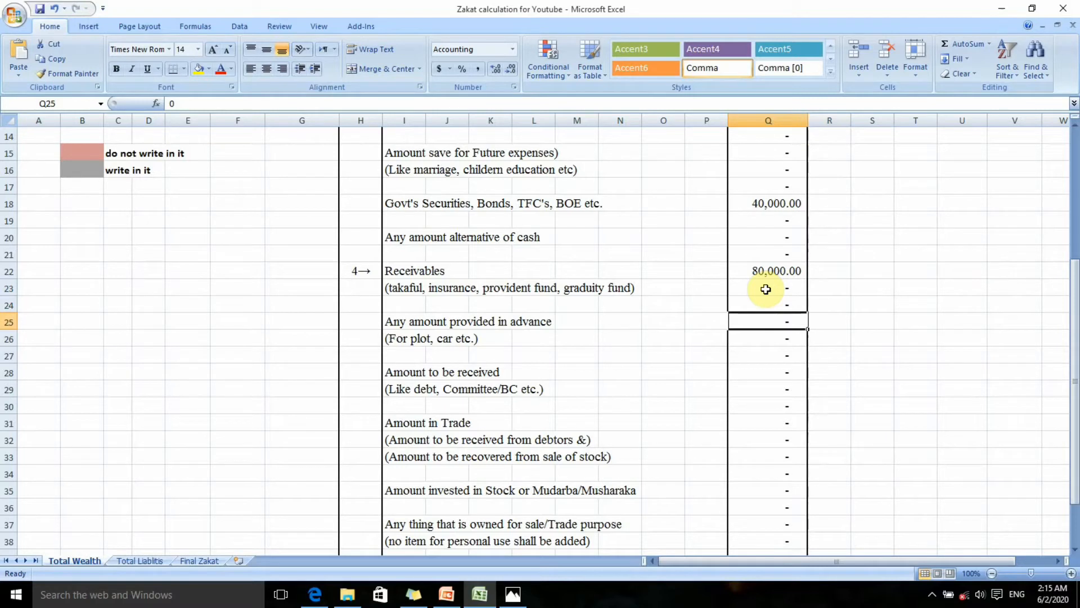
key("Down")
key("Down")
key("Down")
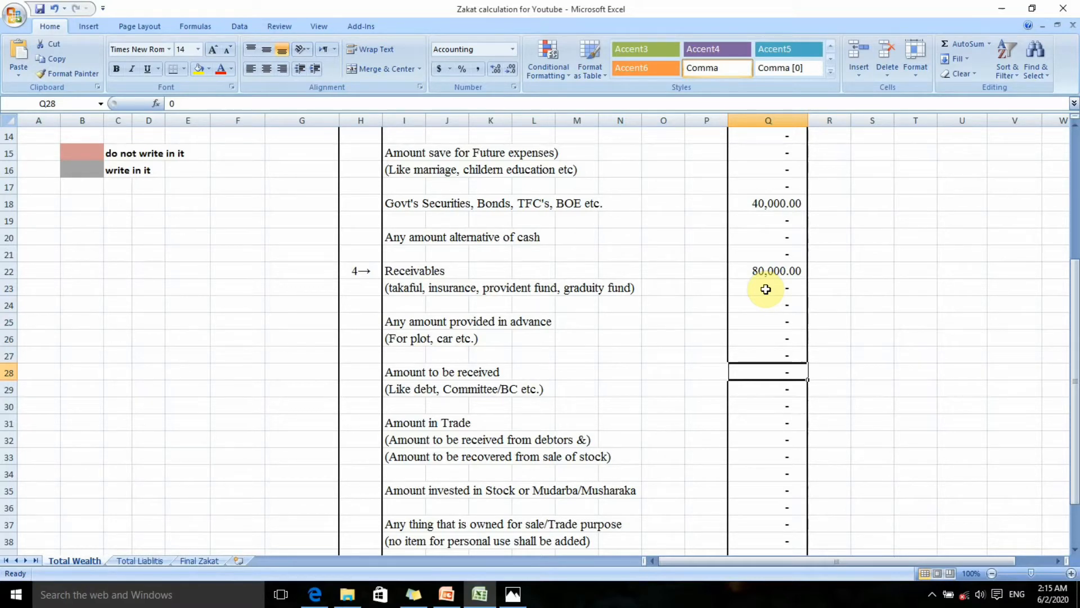
type("50,000")
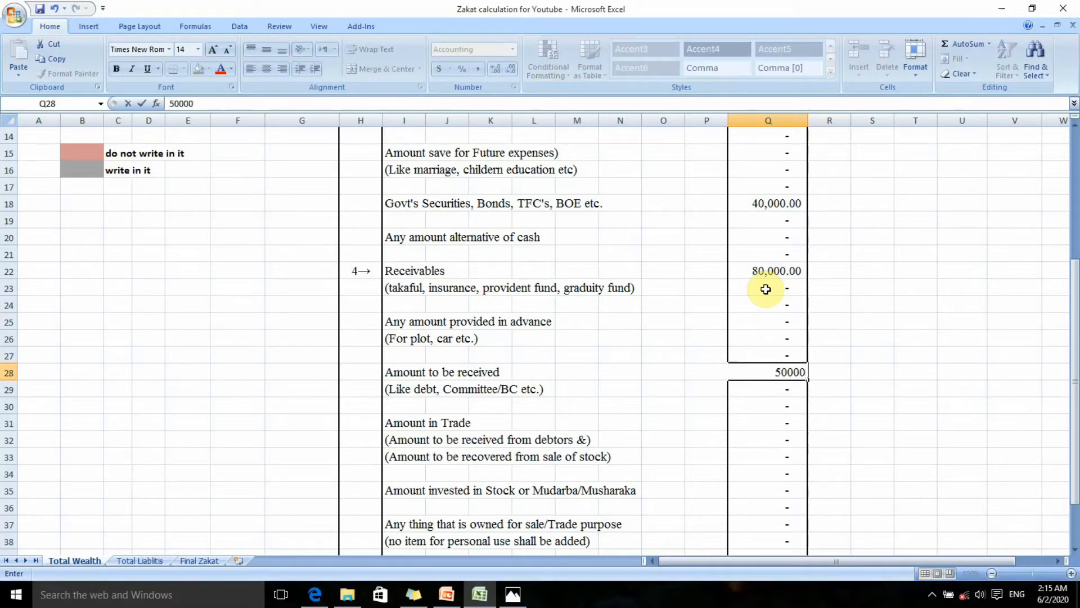
key("Return")
Examine the Amount in Trade rows Q31 to Q33 and the remaining entries down to the total amount of wealth available
key("Down")
key("Down")
key("Down")
key("Up")
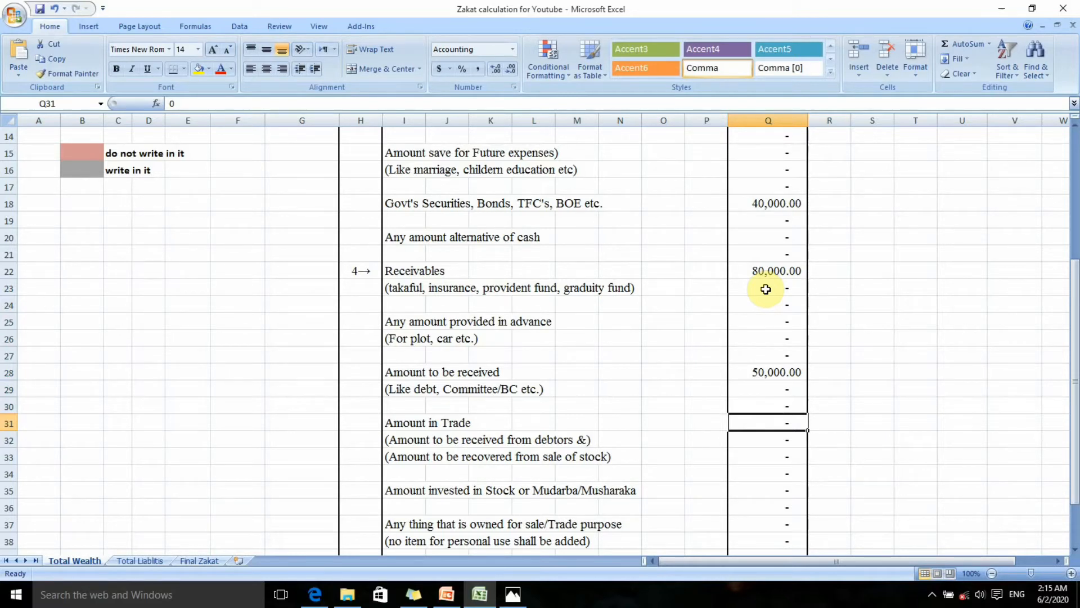
key("Down")
key("Left")
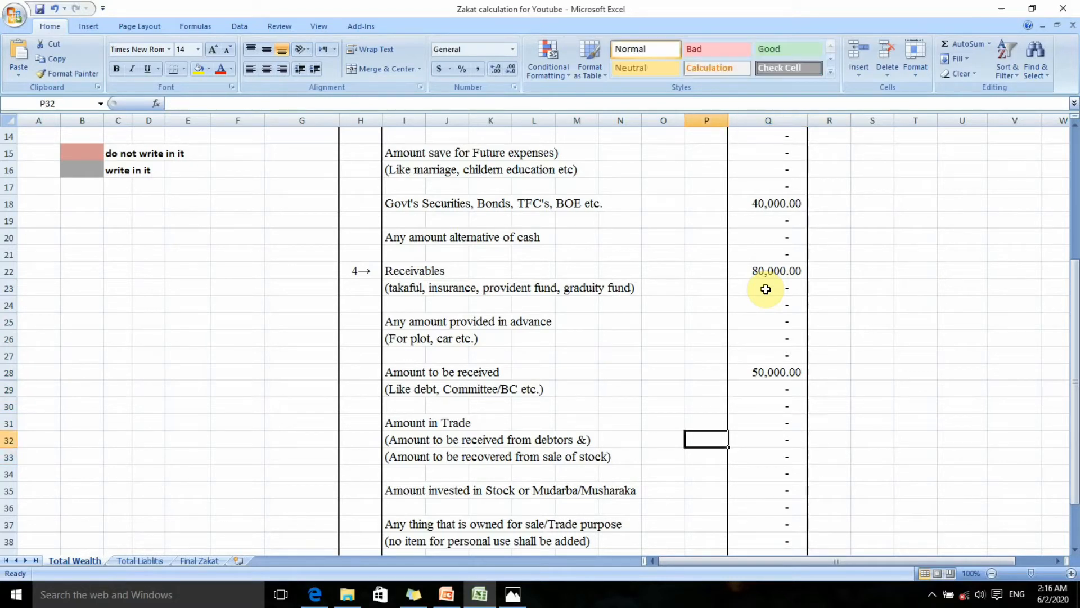
key("Right")
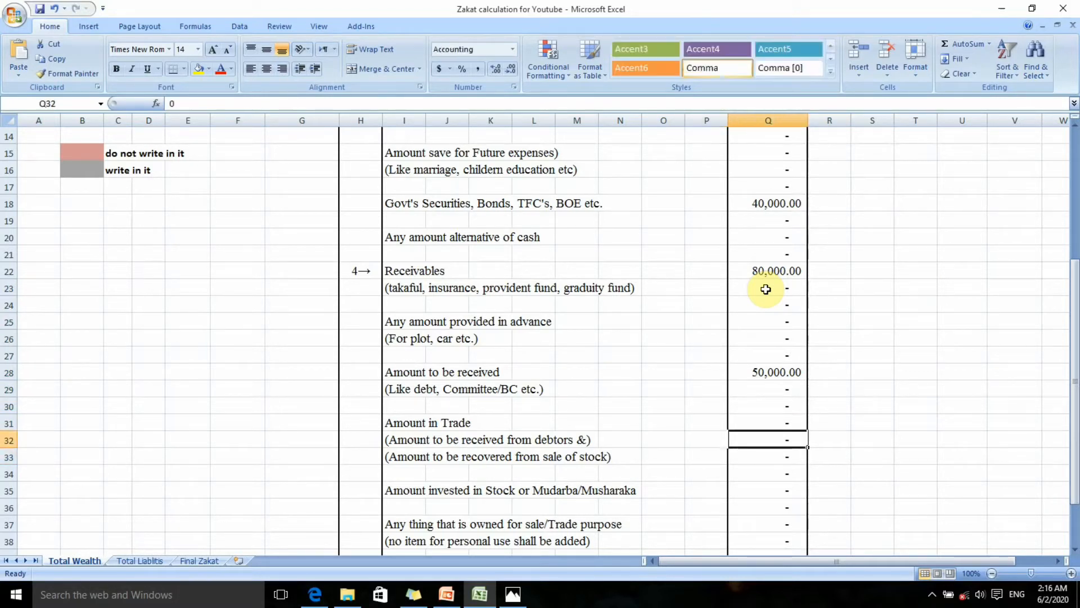
key("Down")
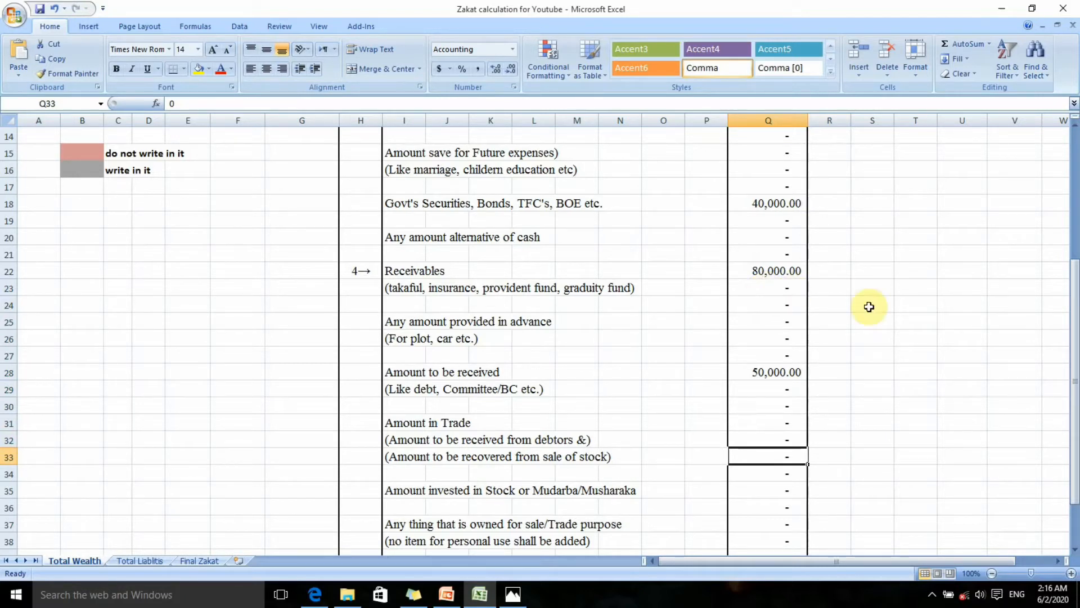
left_click_drag(1075, 311, 1075, 323)
key("Up")
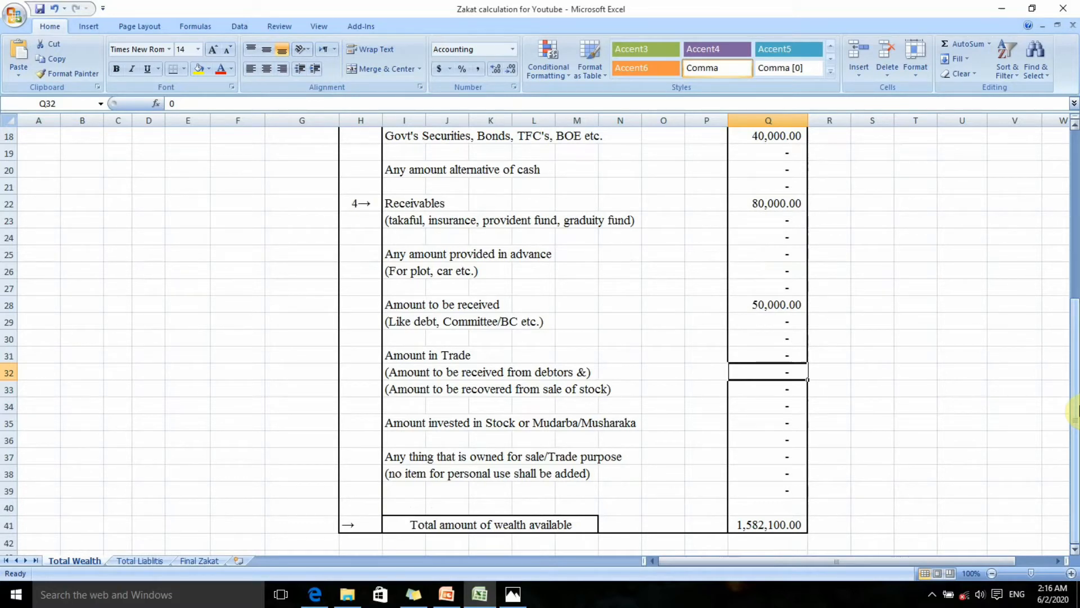
Enter 40,000 as the Amount invested in Stock or Mudarba/Musharaka in cell Q35
key("Down")
key("Down")
key("Down")
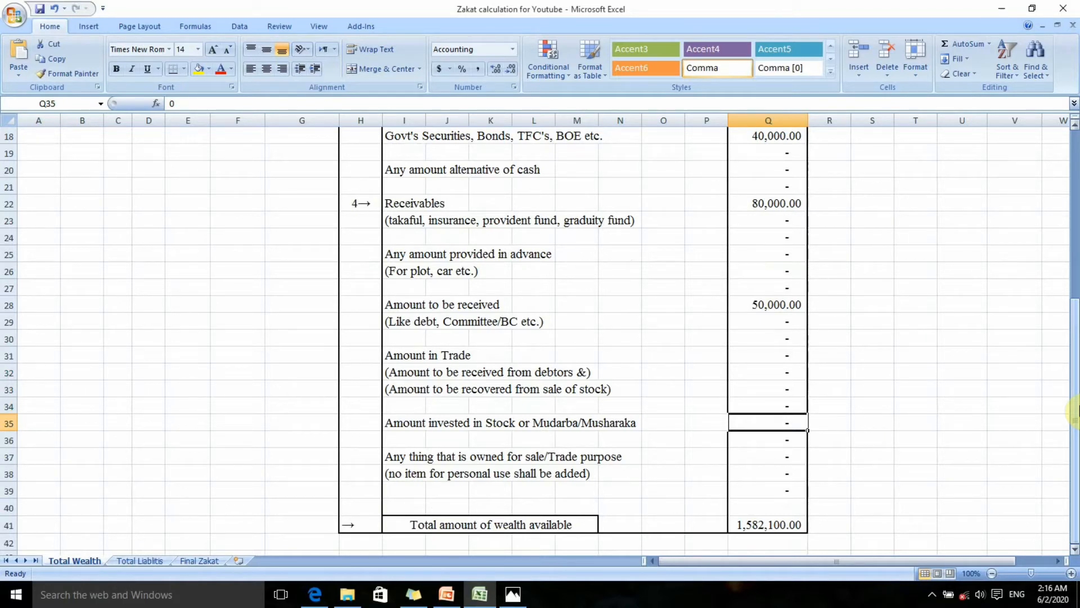
type("40000")
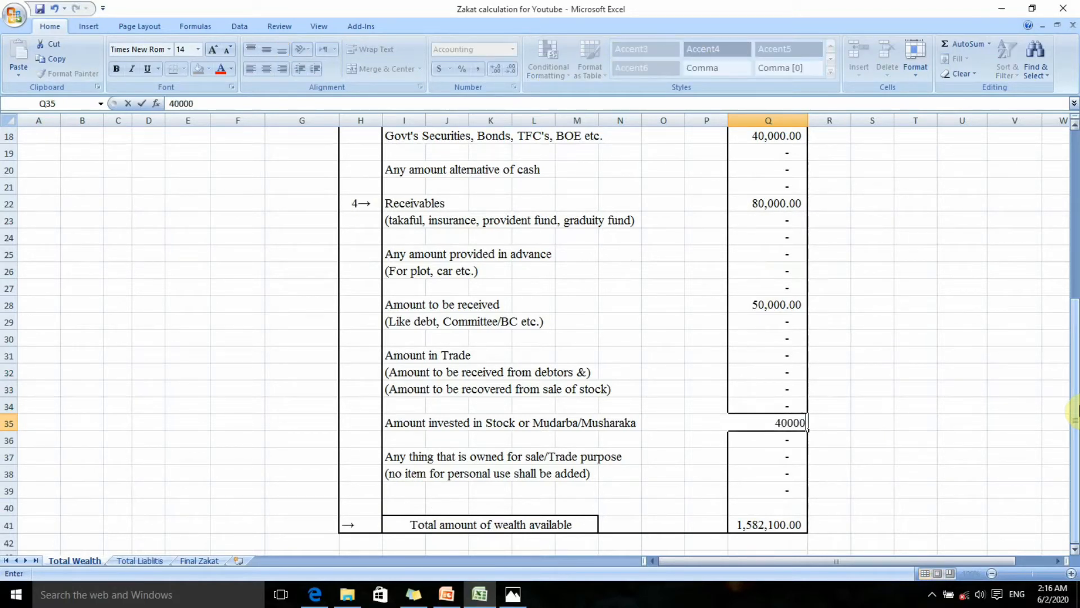
key("Return")
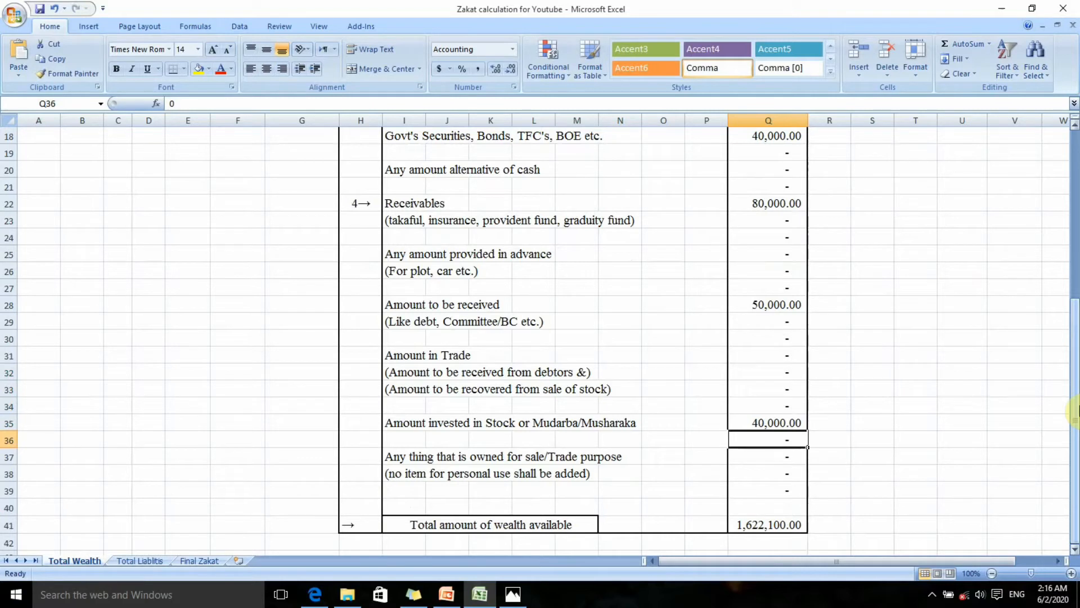
Examine the row for things owned for sale or trade purpose and the total amount of wealth available
key("Down")
key("Down")
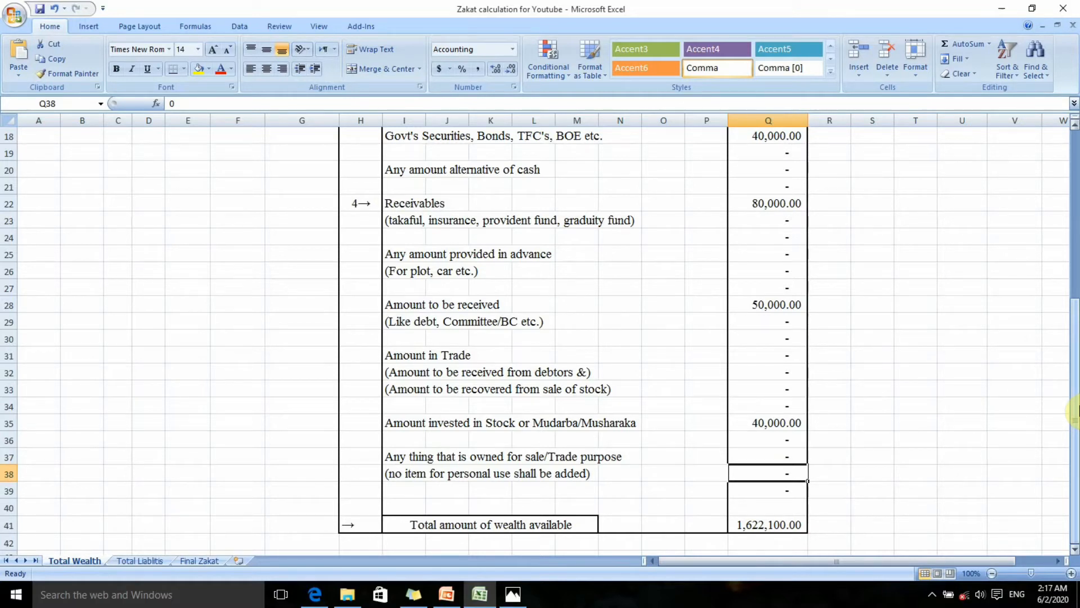
key("Up")
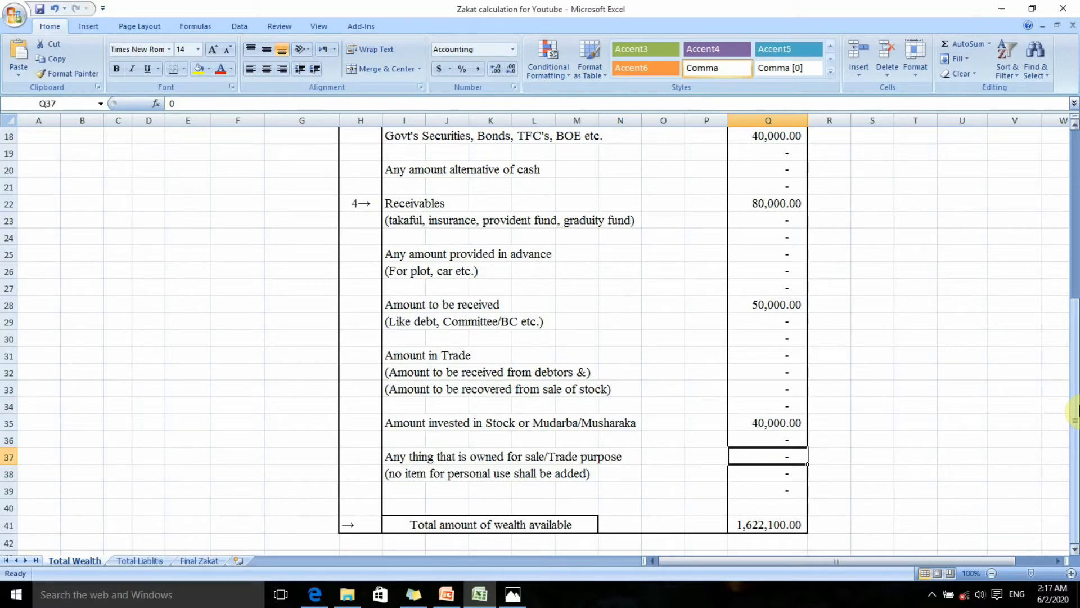
key("Down")
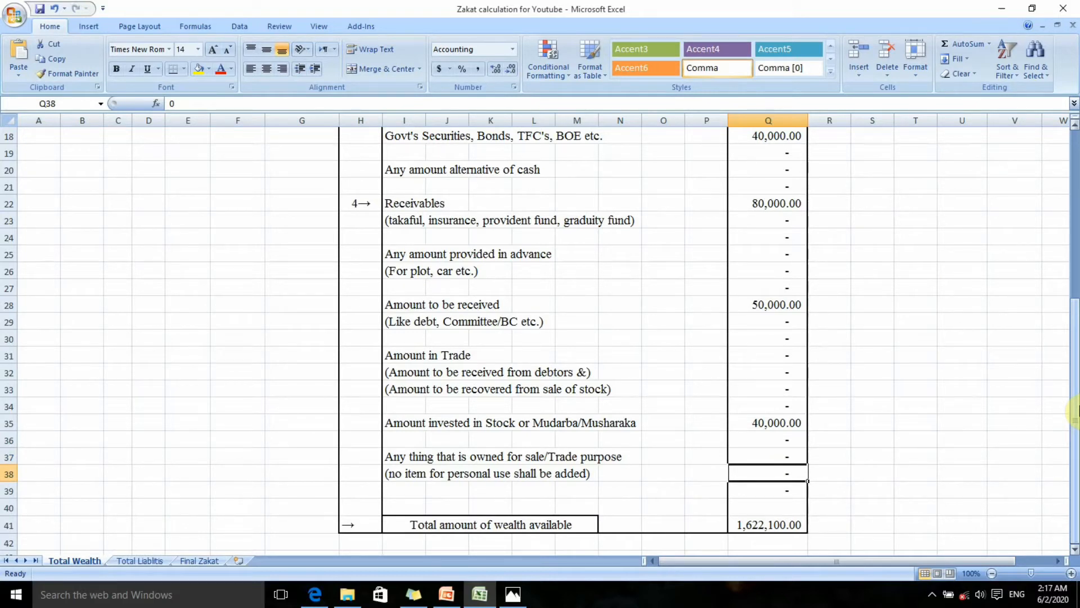
key("Down")
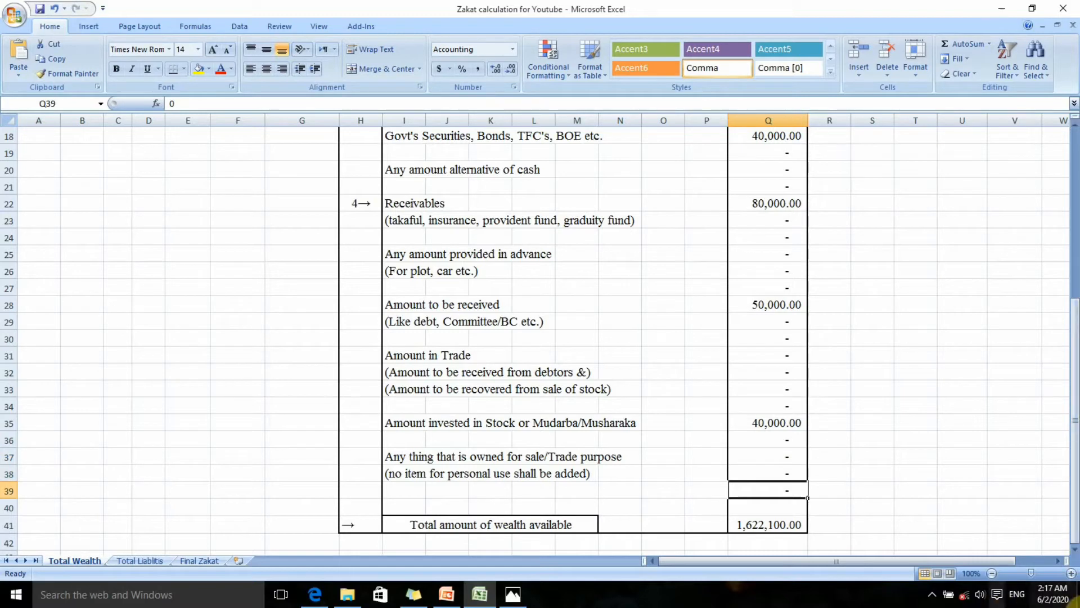
left_click_drag(694, 489, 821, 541)
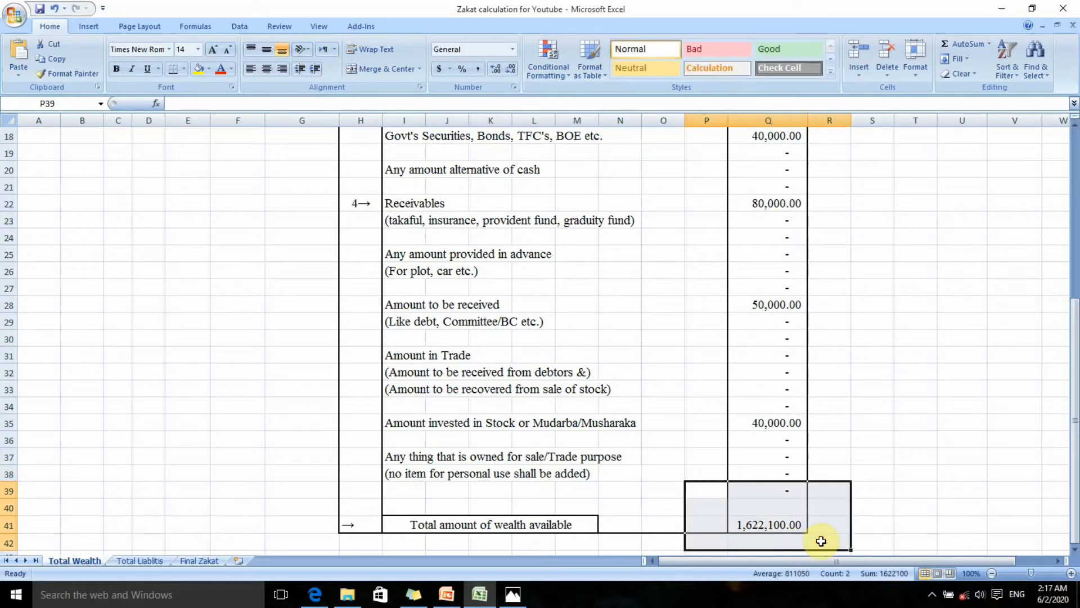
left_click(995, 366)
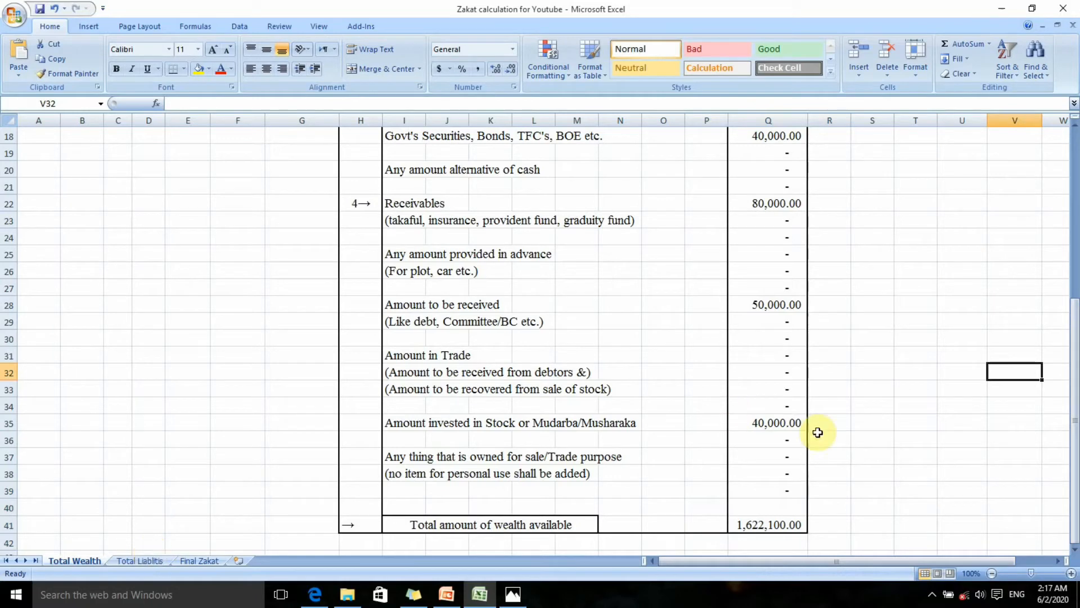
left_click_drag(1076, 374, 1074, 396)
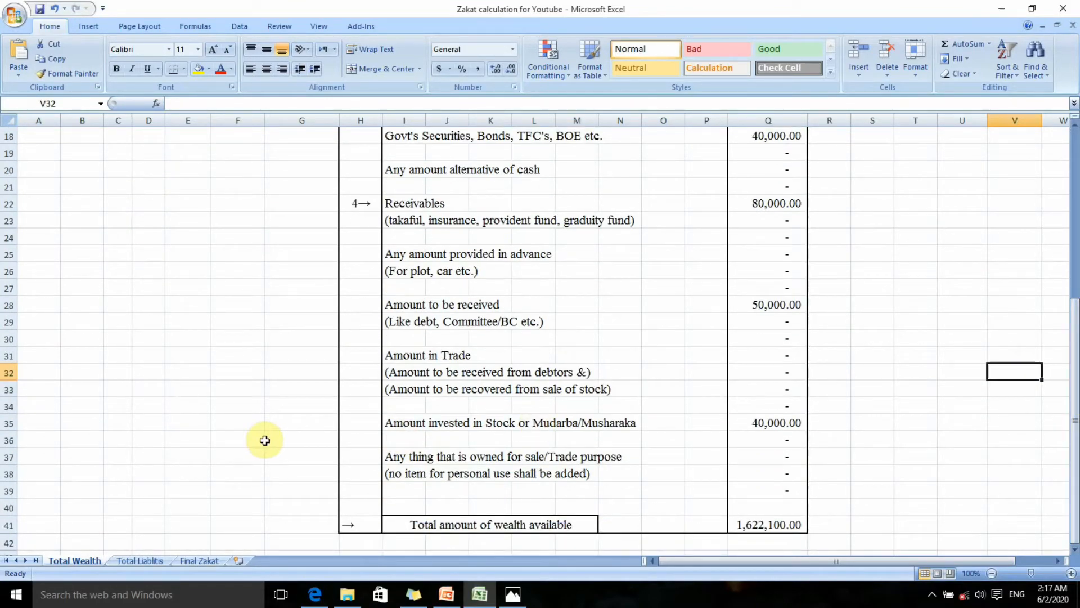
On the Total Liablitis sheet, enter 20,000 for Utility Bills in cell O6
left_click(147, 561)
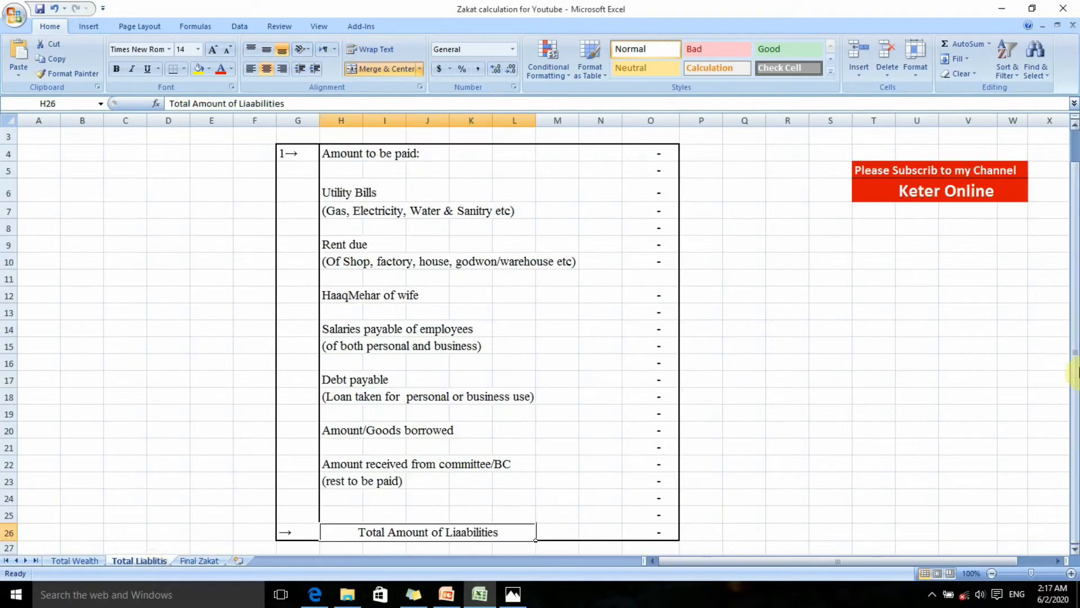
left_click_drag(1073, 358, 1074, 264)
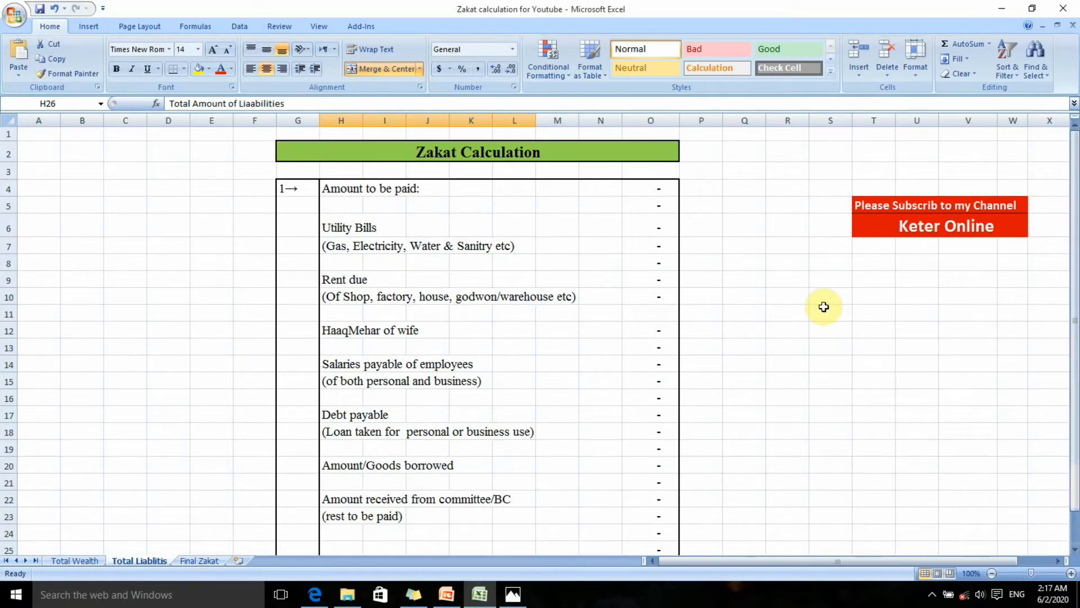
left_click(646, 229)
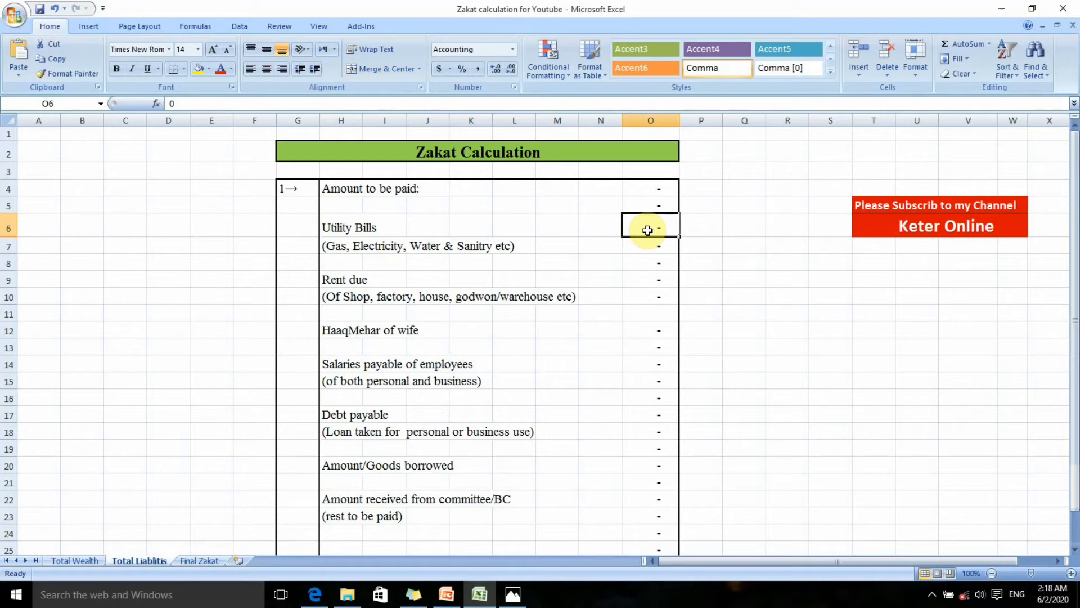
type("20000")
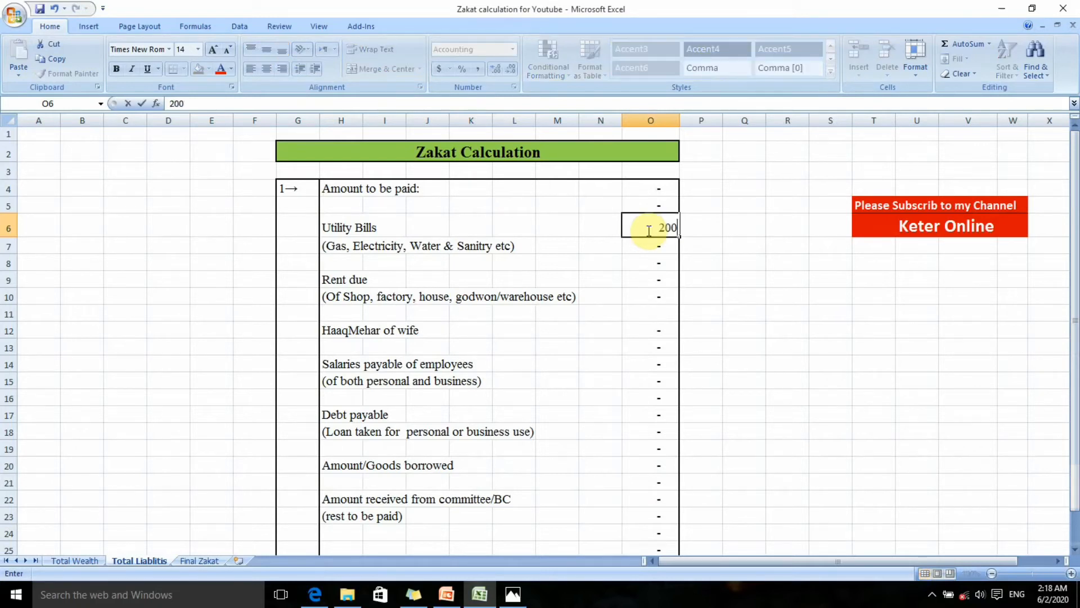
key("Return")
Enter 40,000 as the Rent due amount in cell O9
key("Down")
key("Down")
key("Down")
key("Up")
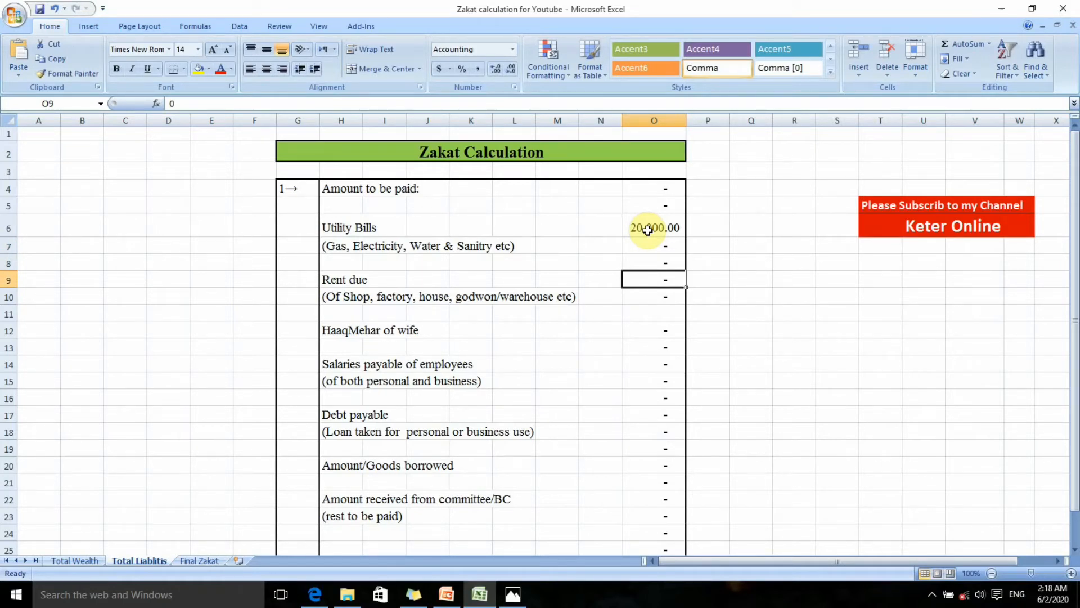
type("400000")
key("BackSpace")
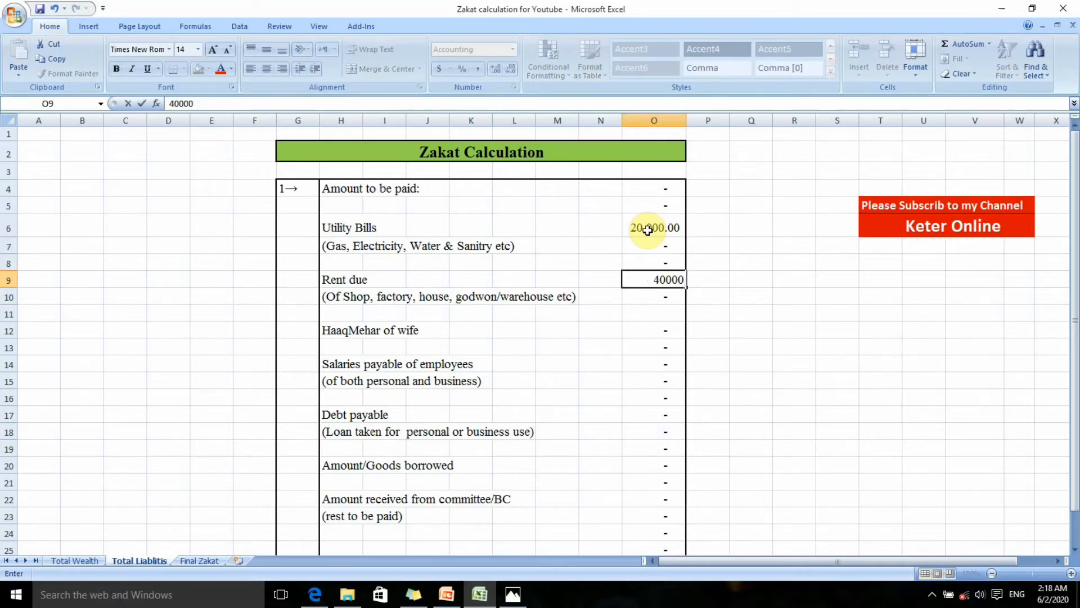
key("Return")
Enter 60,000 for Salaries payable of employees in cell O14, leaving out an amount for HaaqMehar of wife
key("Down")
key("Down")
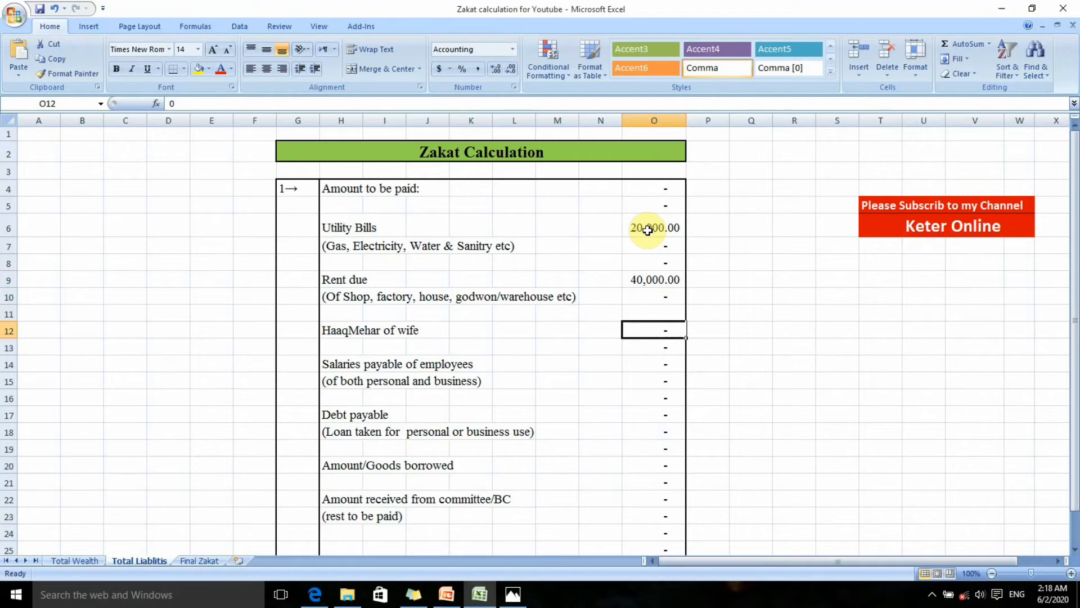
key("Down")
key("Up")
key("Down")
key("Down")
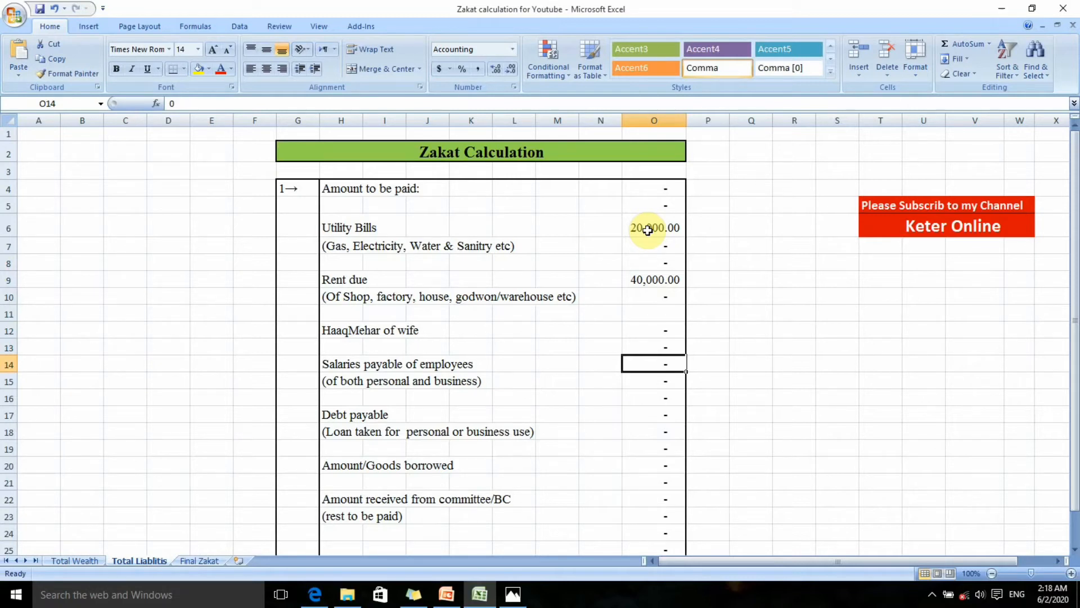
type("60000")
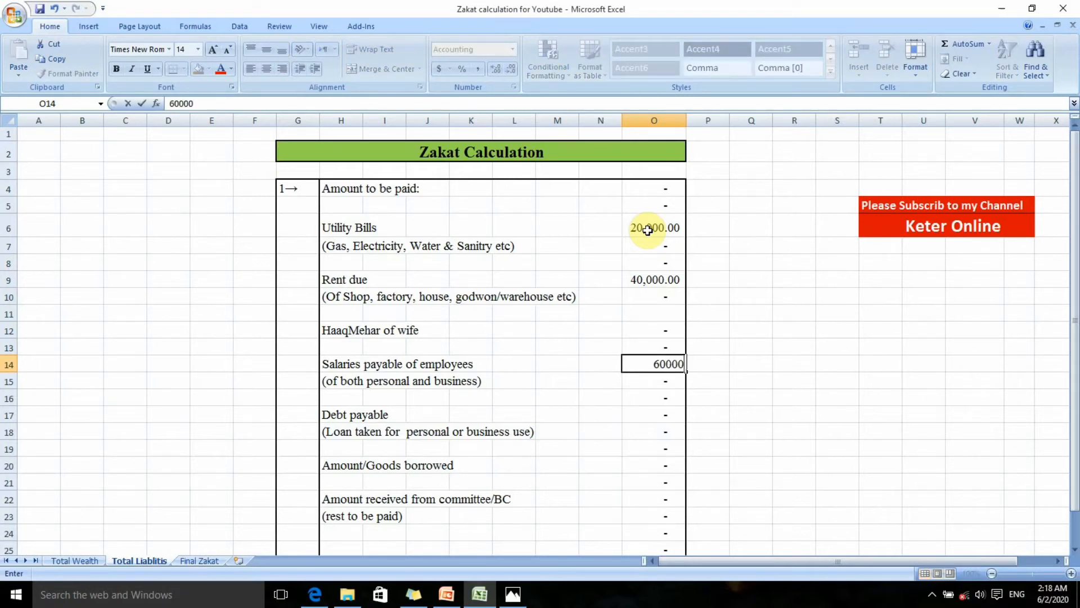
key("Return")
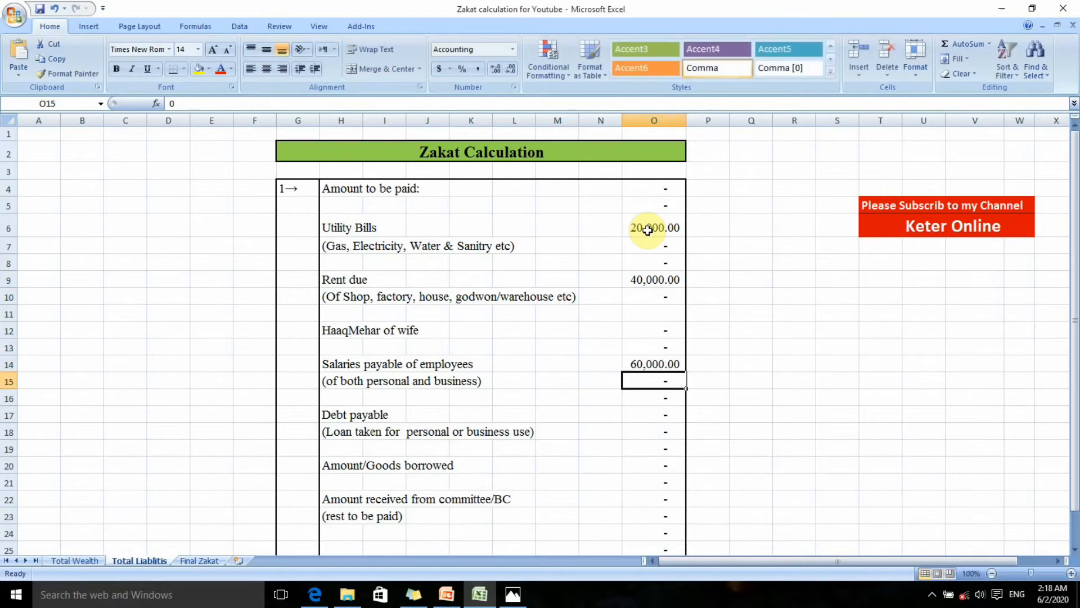
Enter 120,000 as the Debt payable amount in cell O17
key("Down")
key("Down")
key("Down")
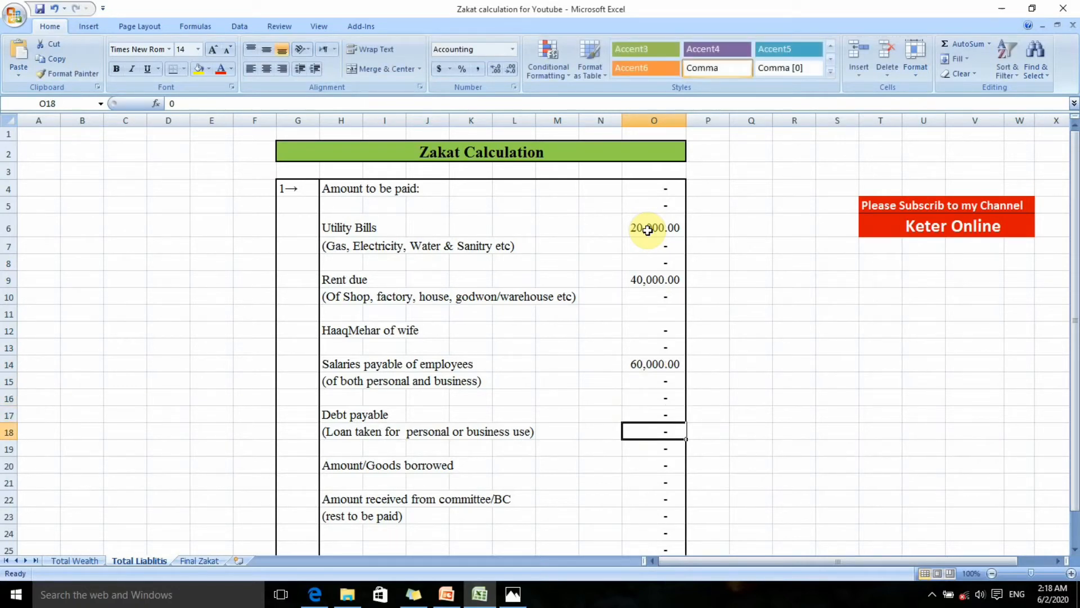
key("Up")
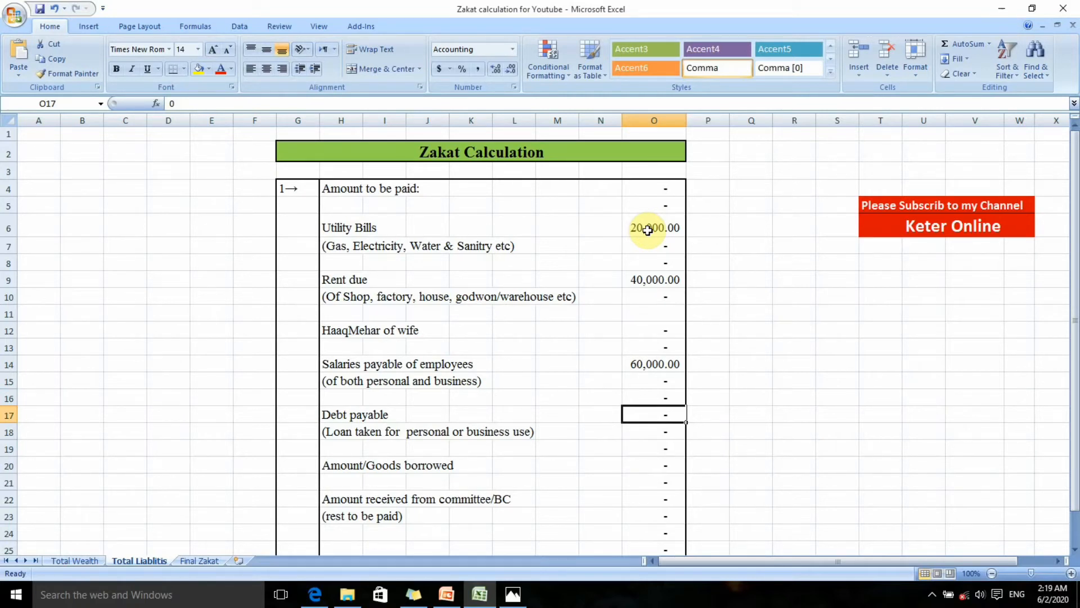
type("120000")
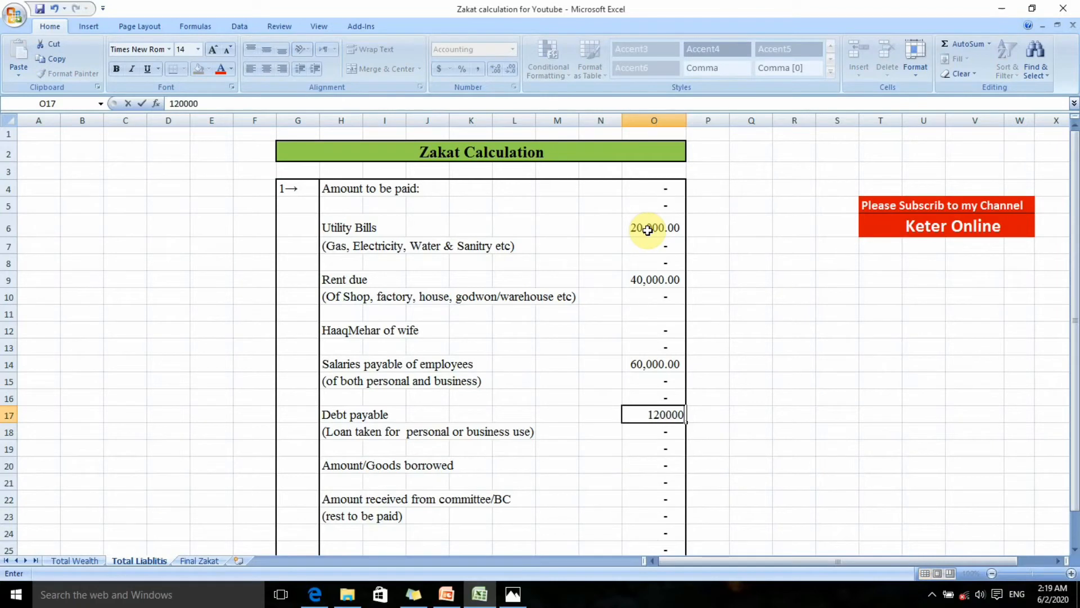
key("Return")
key("Return")
key("Return")
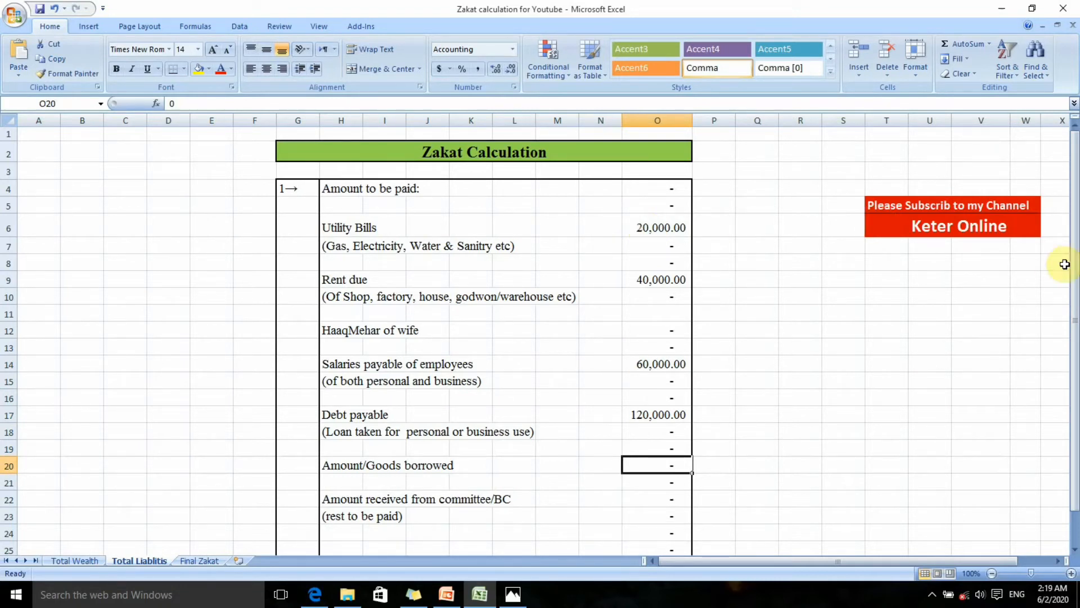
Examine the Amount received from committee/BC row and the total amount of liabilities below it
left_click_drag(1071, 253, 1075, 296)
left_click(673, 464)
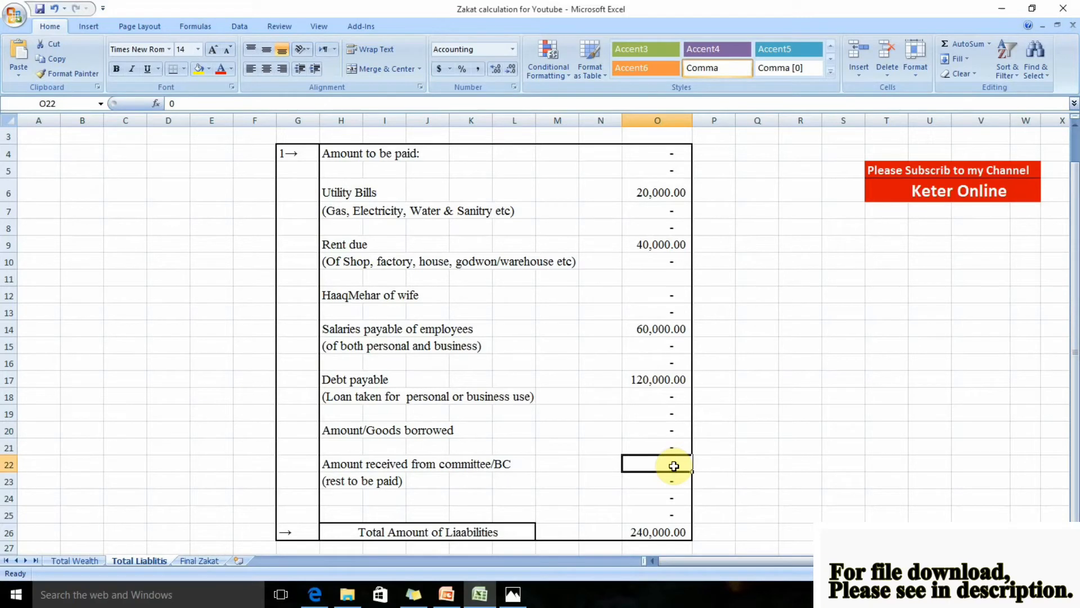
key("Right")
key("Right")
key("Left")
key("Left")
key("Left")
key("Left")
key("Left")
key("Right")
key("Right")
Enter the example committee amounts 50000 in cell S21 and 10000 in cell S22
key("Right")
key("Right")
key("Right")
key("Up")
key("Right")
key("Right")
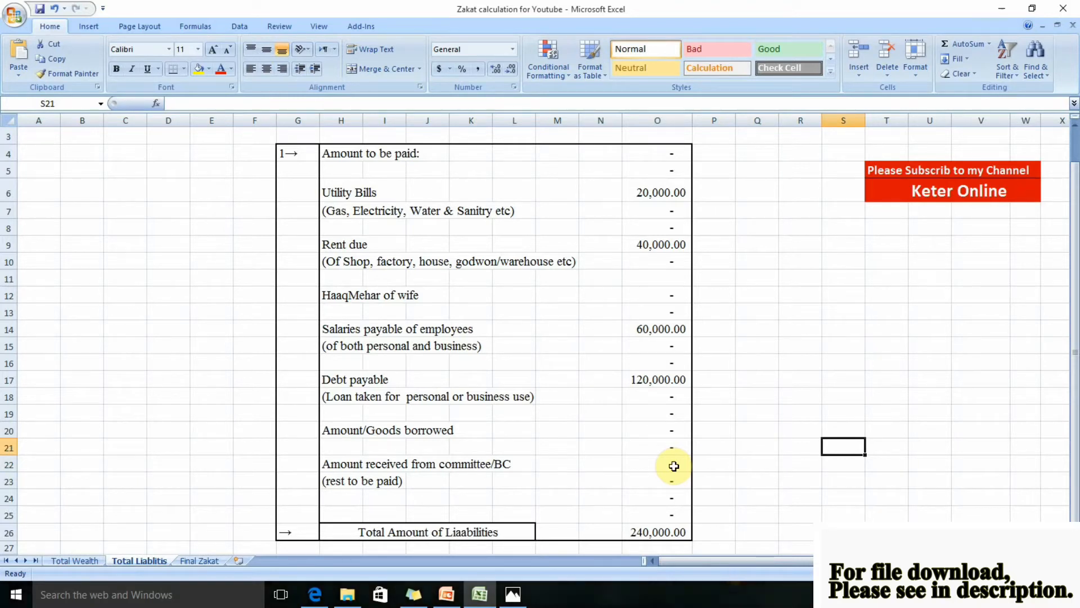
type("50000")
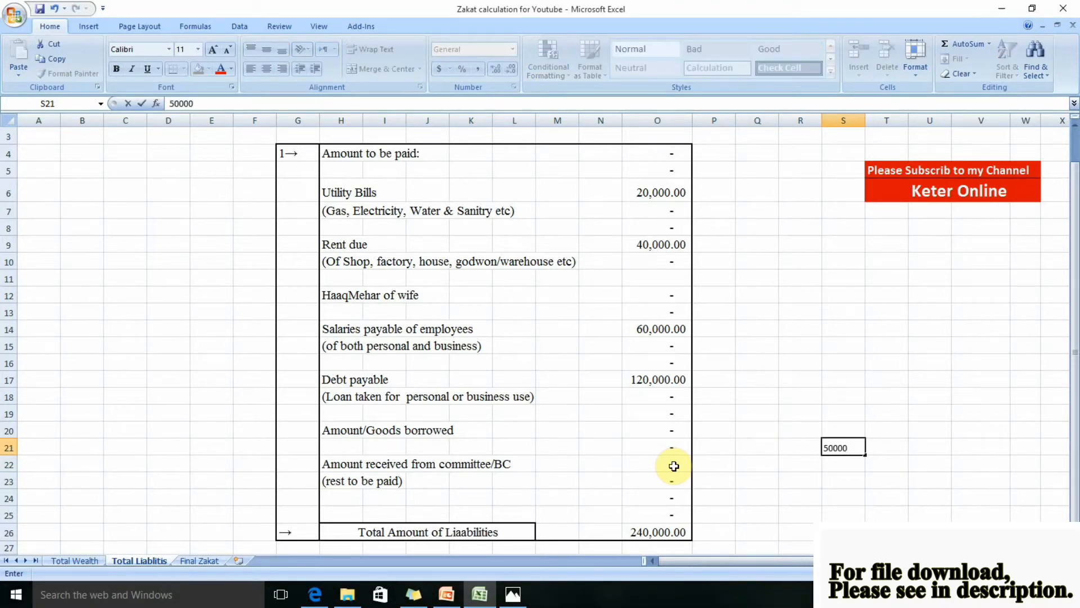
key("Return")
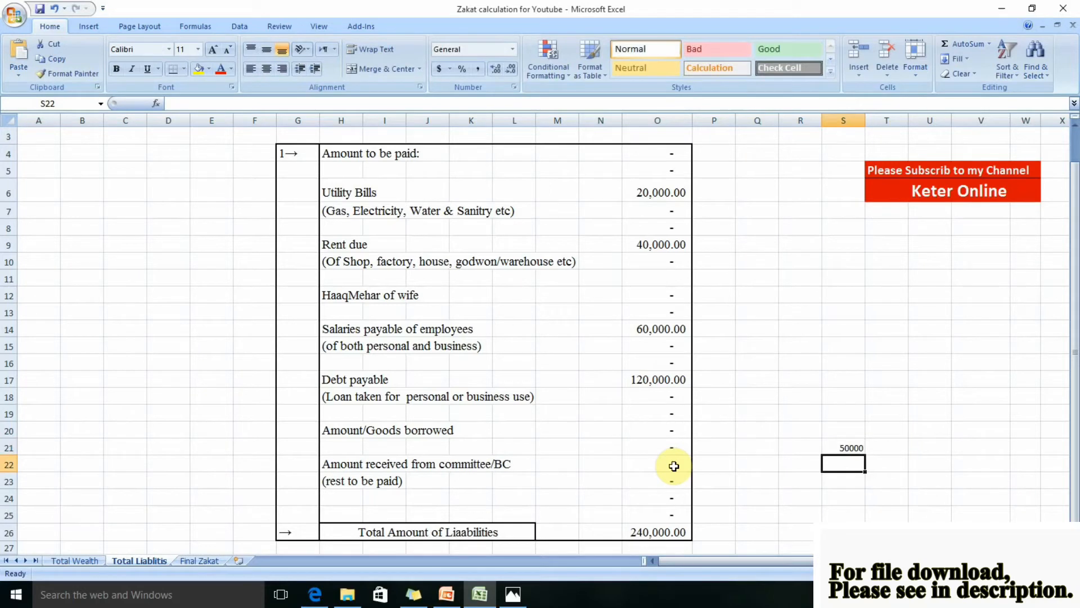
type("10000")
key("Return")
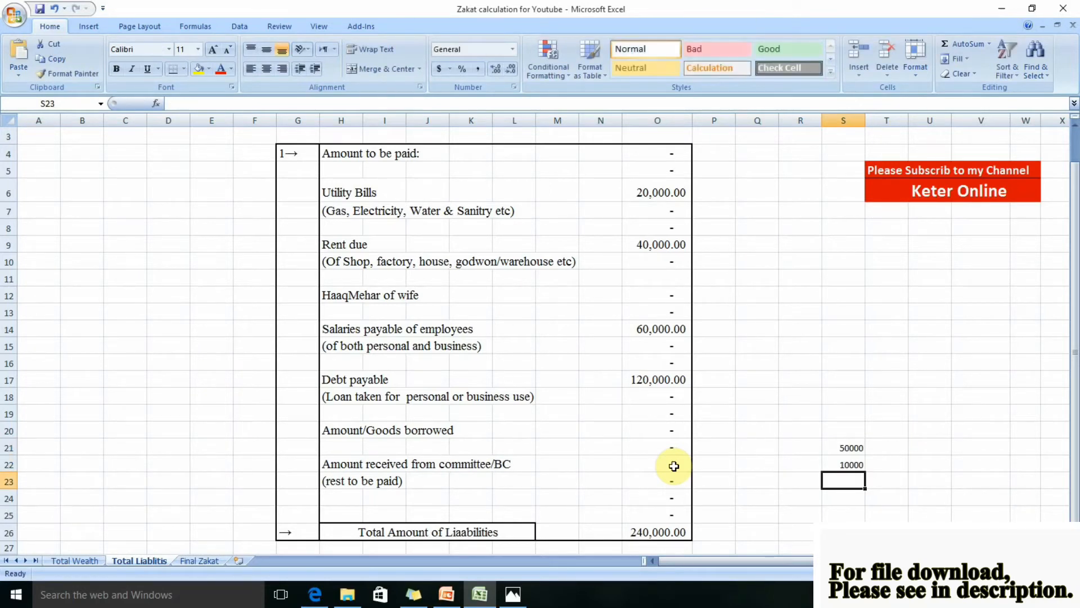
Add a formula in cell S23 that subtracts S22 from S21
type("=")
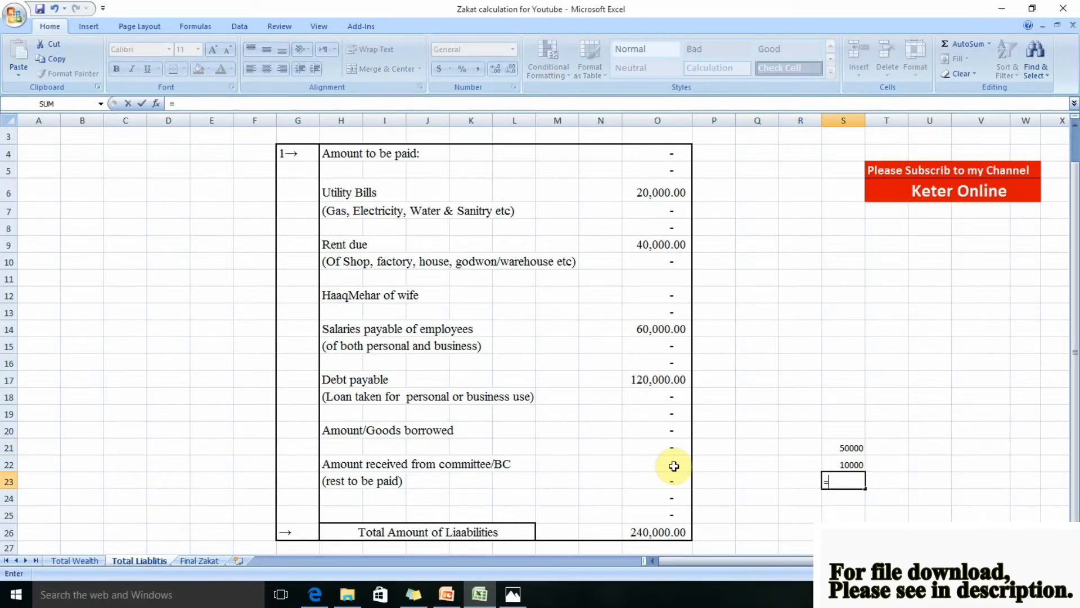
key("Up")
key("Up")
type("-")
key("Up")
key("Return")
Enter 40,000 as the Amount received from committee/BC in cell O22
key("Up")
key("Left")
key("Left")
key("Left")
key("Left")
key("Up")
type("40000")
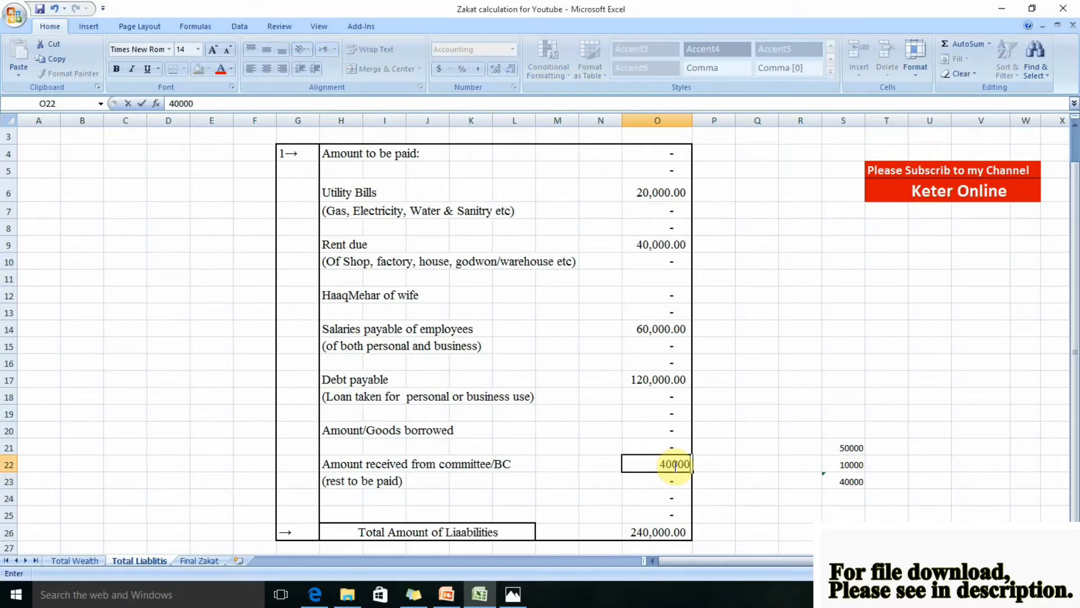
key("Return")
Clear the example committee calculation from the cell range S21:S23
key("Right")
key("Right")
key("Right")
key("Right")
key("Up")
key("Up")
key("shift+Up")
key("shift+Down")
key("shift+Down")
key("shift+Down")
key("Delete")
key("Down")
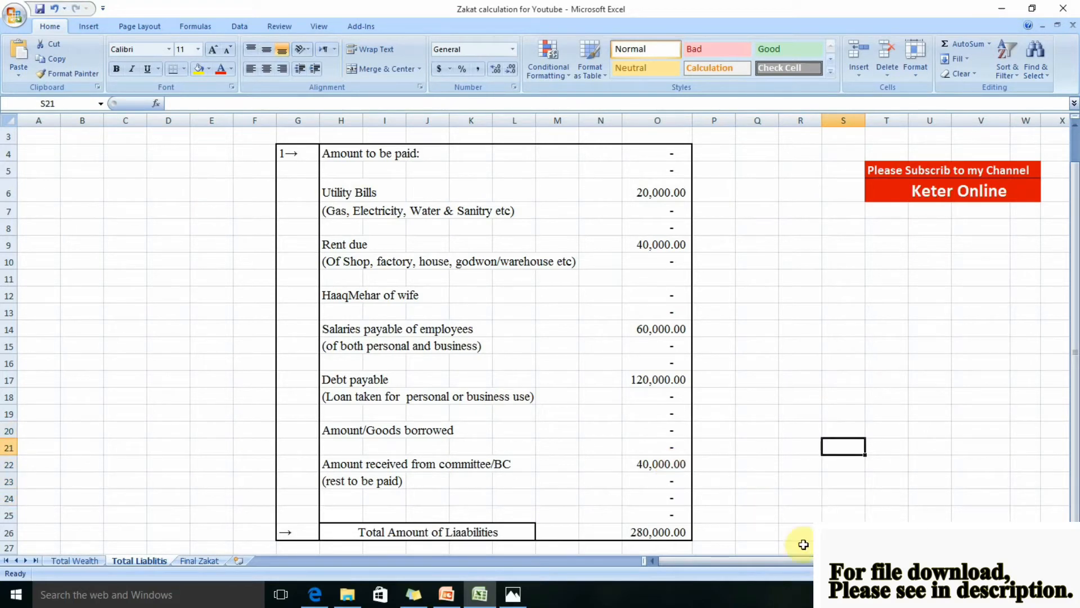